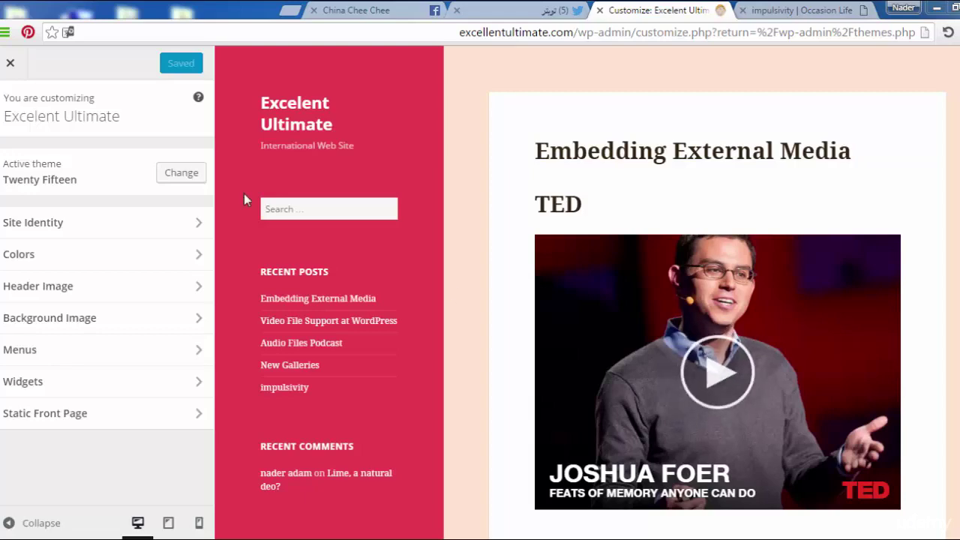
Leave the Customizer and show the Pages list with About Us and Services.
{"action": "left_click", "coordinate": [10, 65]}
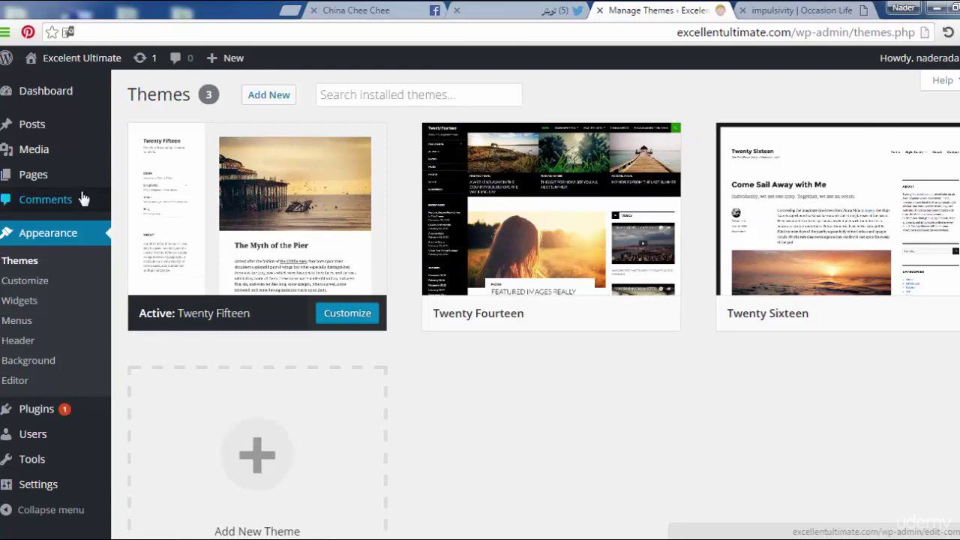
{"action": "left_click", "coordinate": [41, 180]}
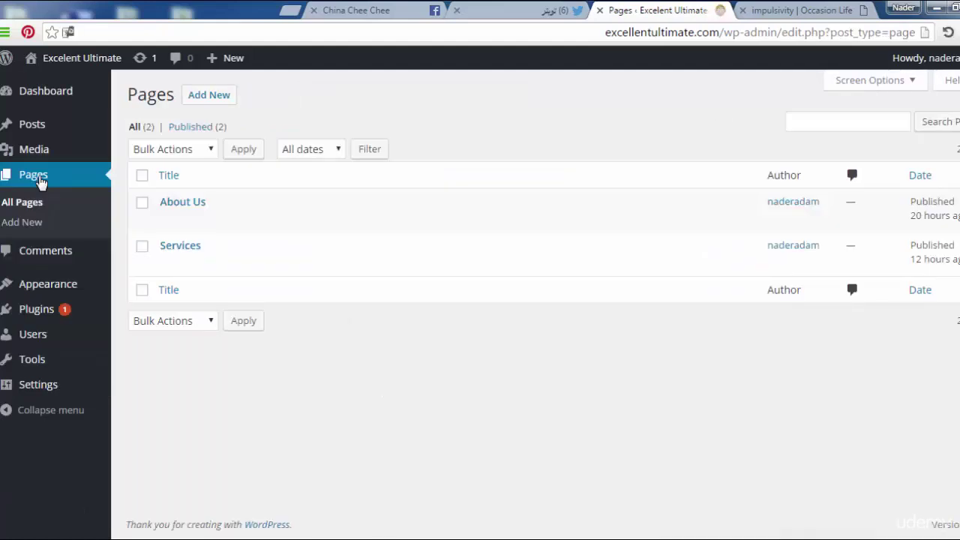
Publish a new page titled 'Activities', replacing the mistyped 'Services' title.
{"action": "left_click", "coordinate": [219, 101]}
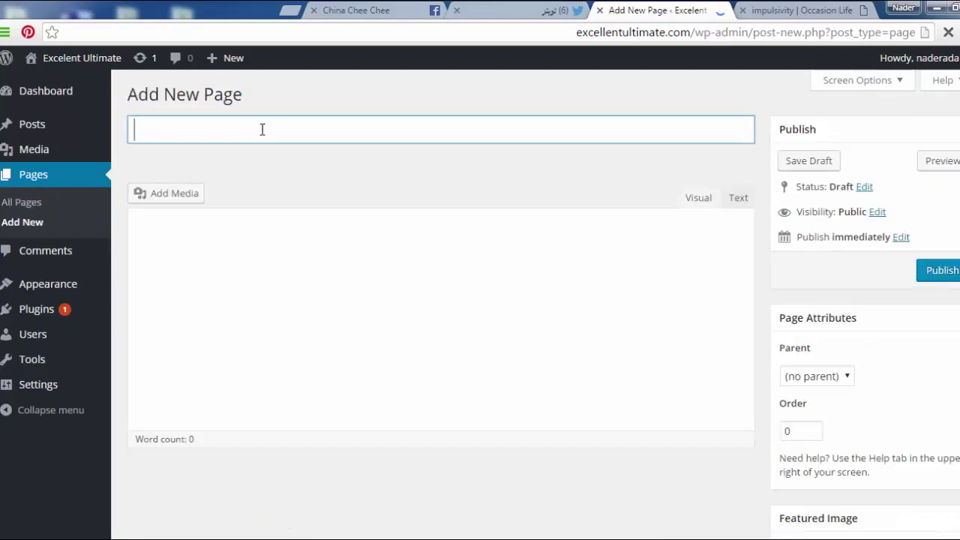
{"action": "type", "text": "Services"}
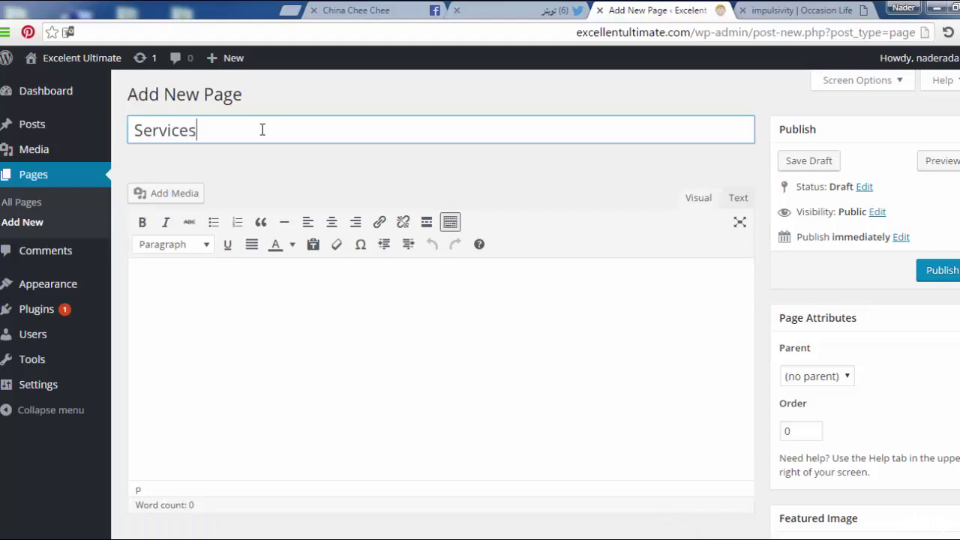
{"action": "double_click", "coordinate": [422, 132]}
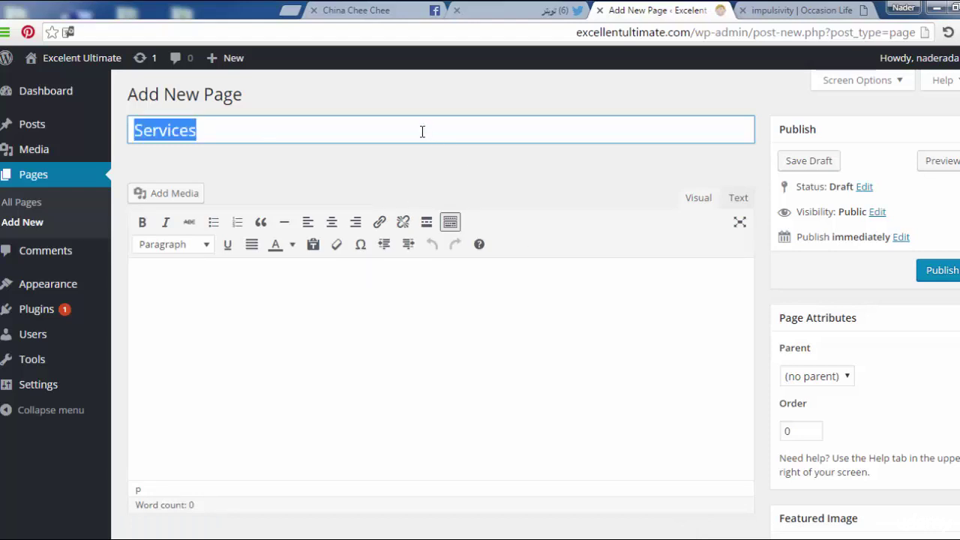
{"action": "type", "text": "Activi"}
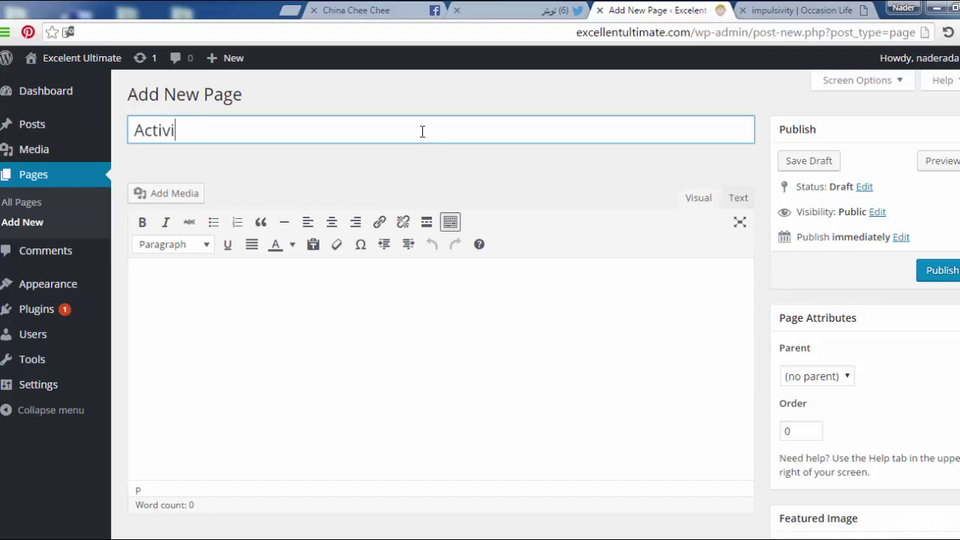
{"action": "type", "text": "ties"}
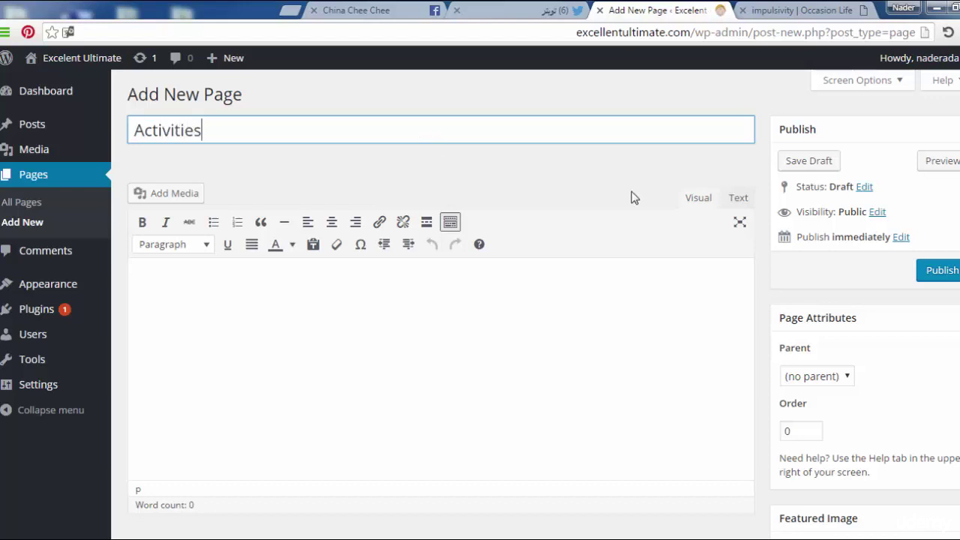
{"action": "left_click", "coordinate": [942, 276]}
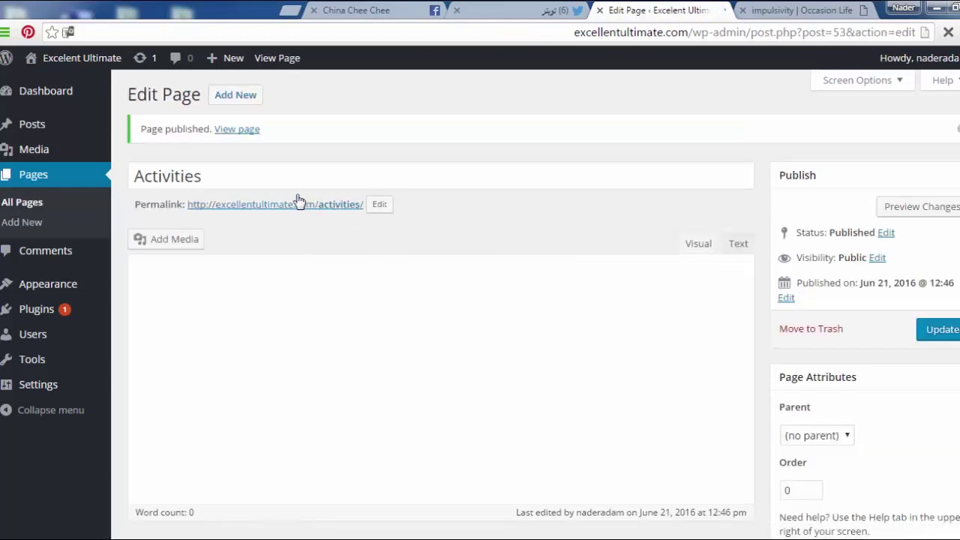
Publish a new page titled 'Photo`s', correcting the typed 'Photo Album' title.
{"action": "left_click", "coordinate": [252, 104]}
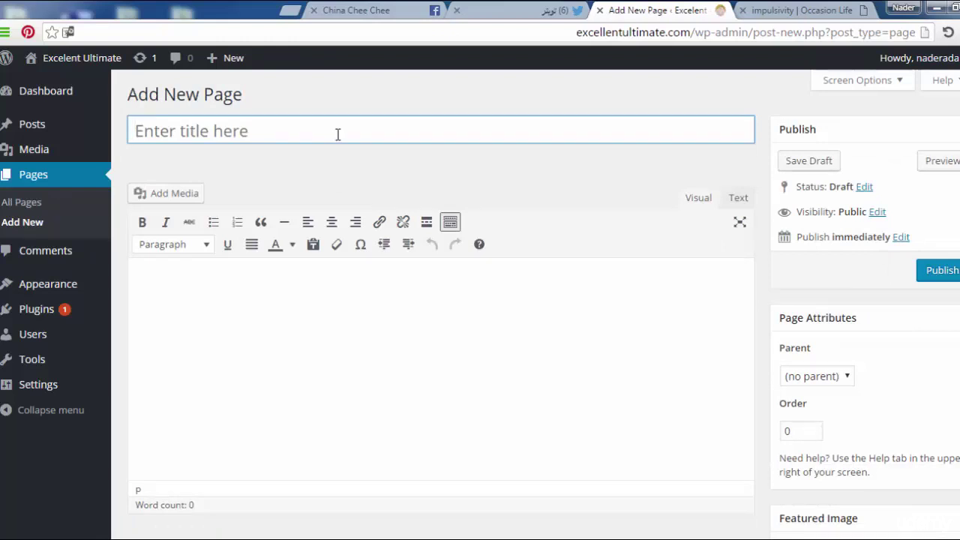
{"action": "type", "text": "Al"}
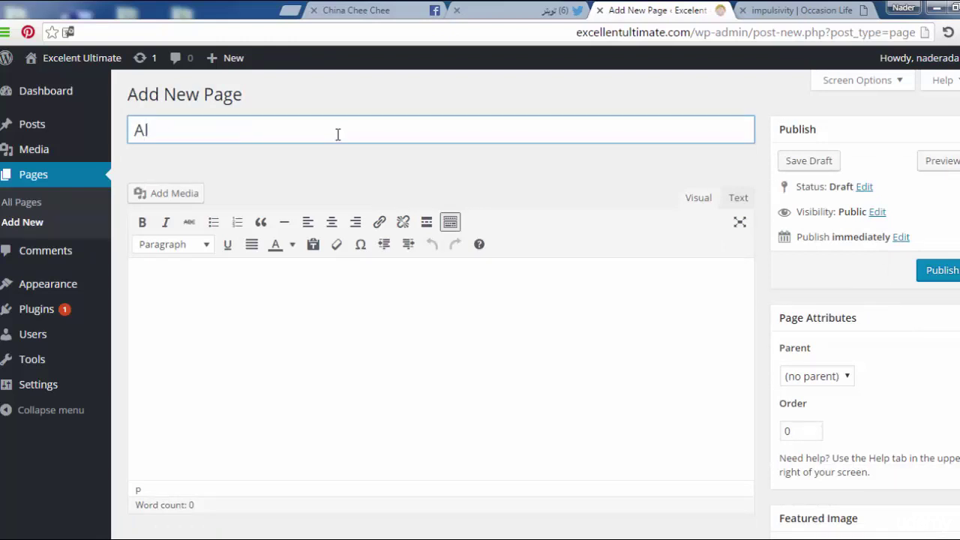
{"action": "type", "text": "bum"}
{"action": "left_click", "coordinate": [132, 129]}
{"action": "type", "text": "Photo A"}
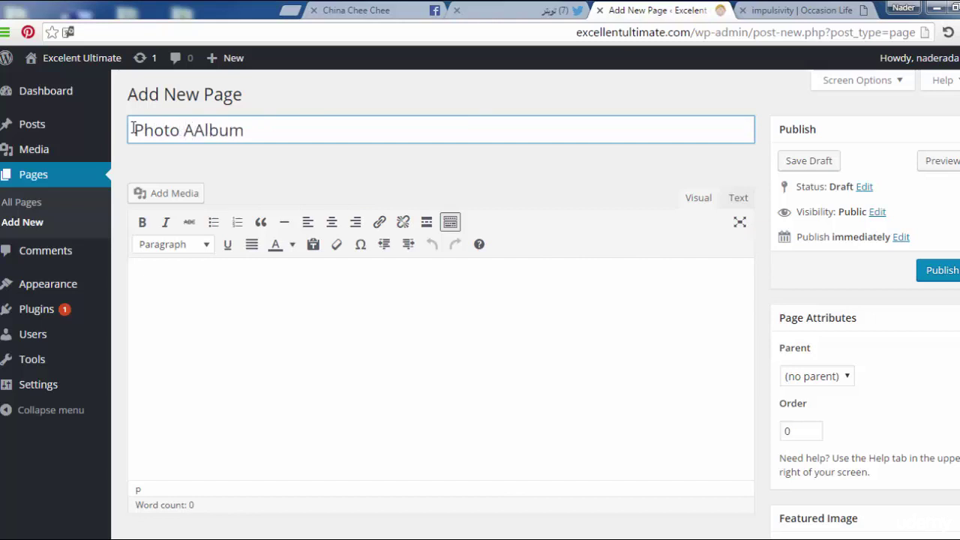
{"action": "type", "text": "lbum"}
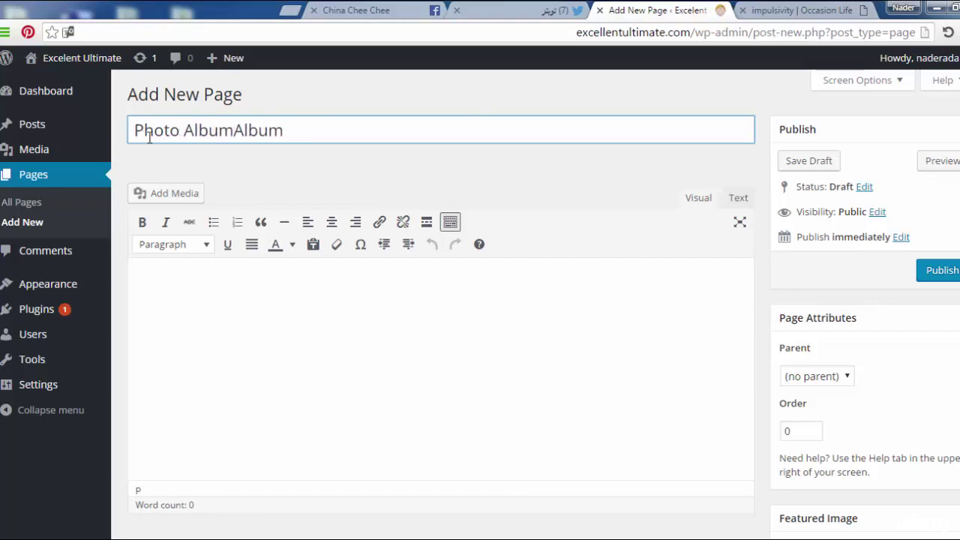
{"action": "key", "text": "BackSpace"}
{"action": "key", "text": "BackSpace"}
{"action": "key", "text": "BackSpace"}
{"action": "key", "text": "BackSpace"}
{"action": "key", "text": "BackSpace"}
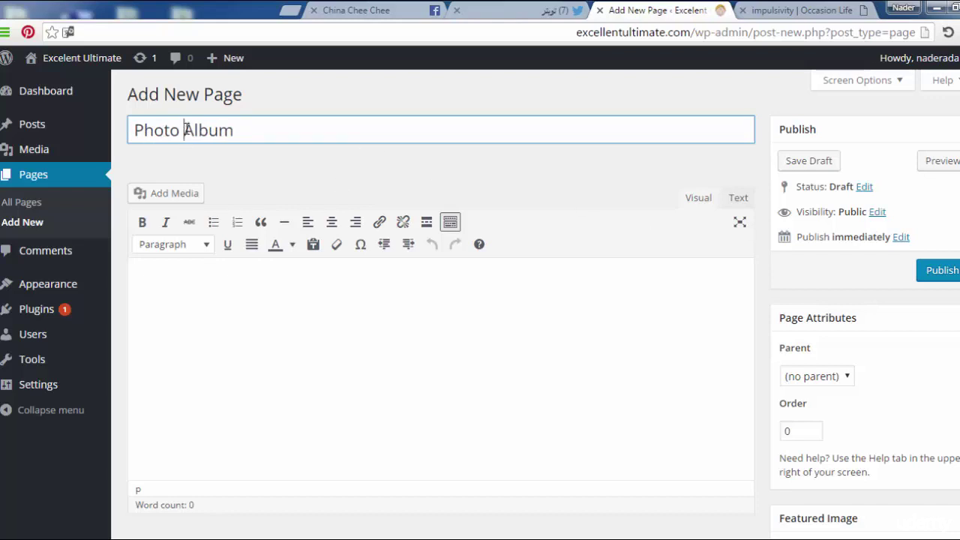
{"action": "left_click_drag", "start_coordinate": [183, 130], "coordinate": [285, 145]}
{"action": "key", "text": "BackSpace"}
{"action": "type", "text": "`s"}
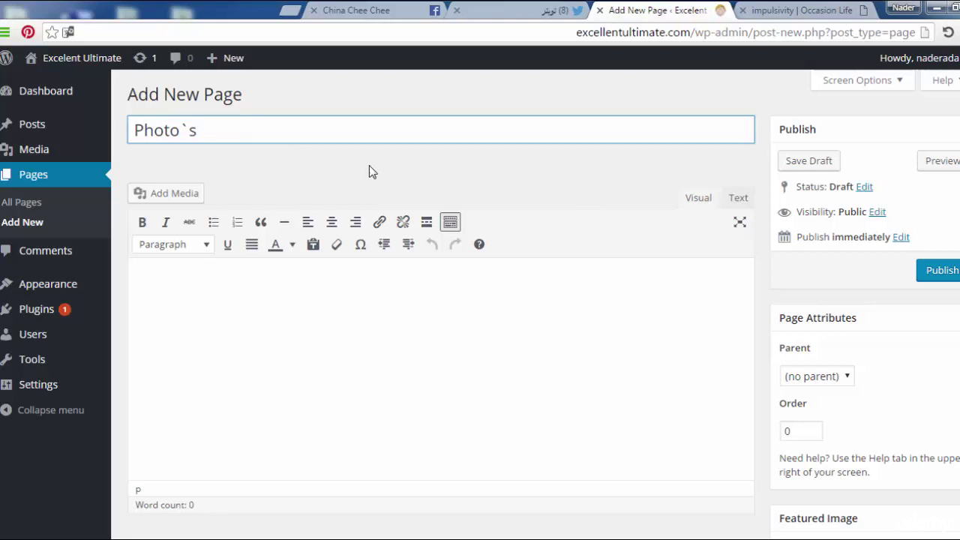
{"action": "left_click", "coordinate": [932, 271]}
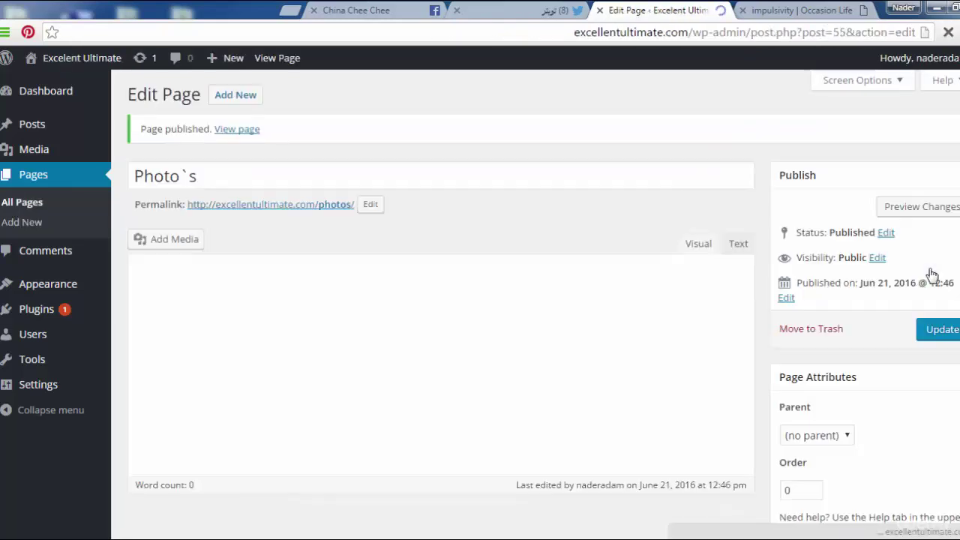
Publish a new page titled 'Contact Us'.
{"action": "left_click", "coordinate": [252, 104]}
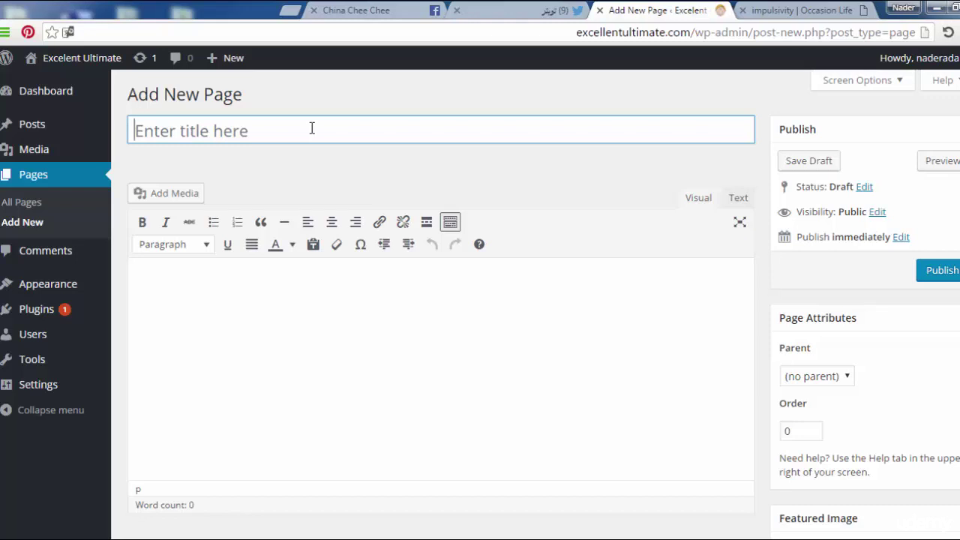
{"action": "type", "text": "Co"}
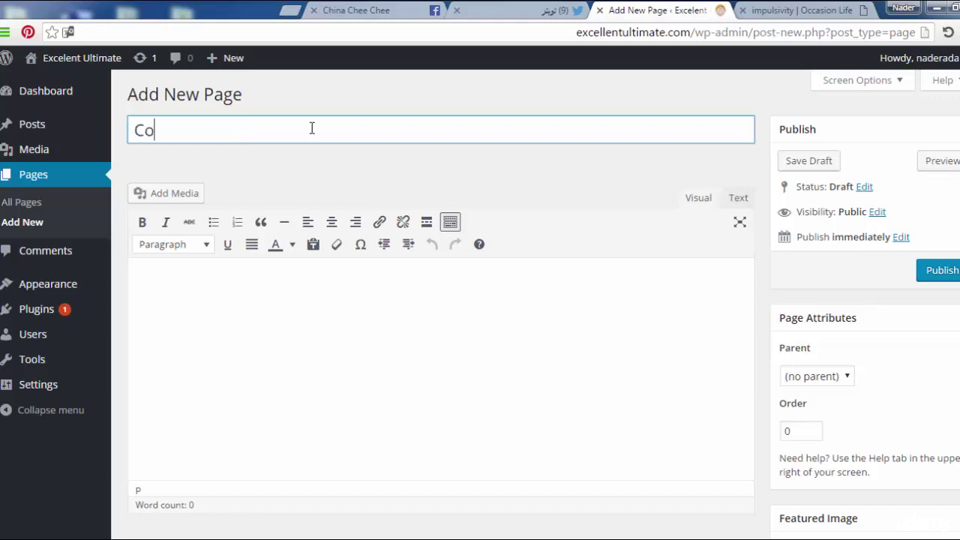
{"action": "type", "text": "ntact Us"}
{"action": "left_click", "coordinate": [943, 274]}
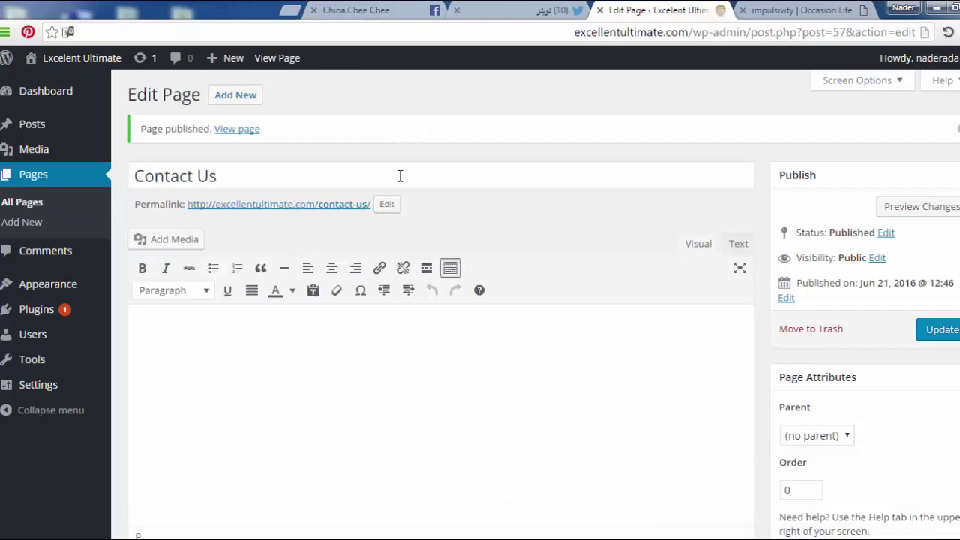
Return to All Pages and review the five published pages.
{"action": "left_click", "coordinate": [399, 176]}
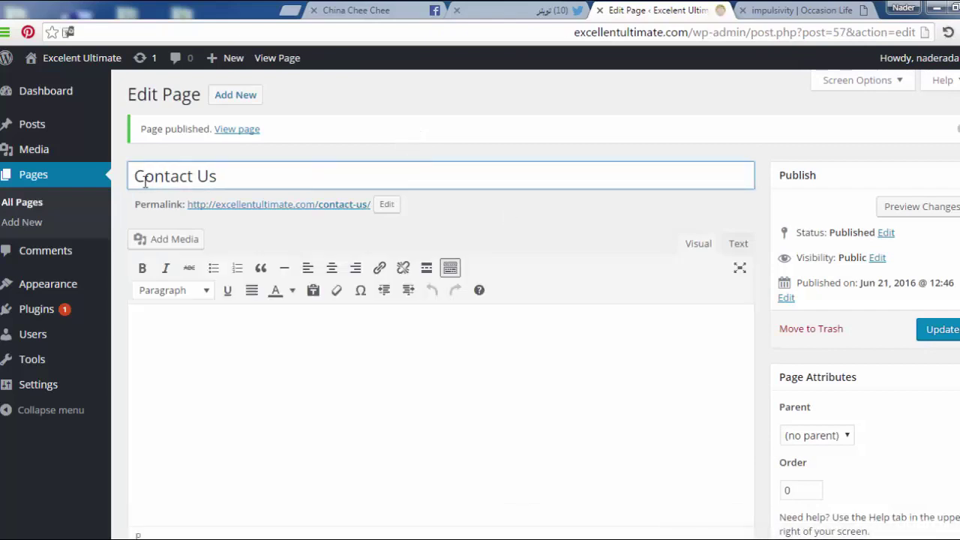
{"action": "left_click", "coordinate": [33, 184]}
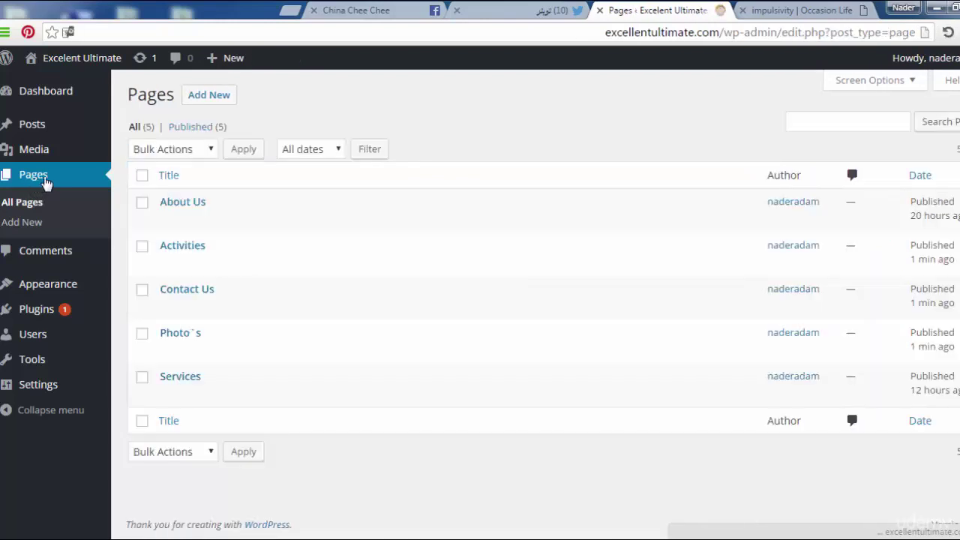
{"action": "mouse_move", "coordinate": [172, 216]}
{"action": "mouse_move", "coordinate": [193, 292]}
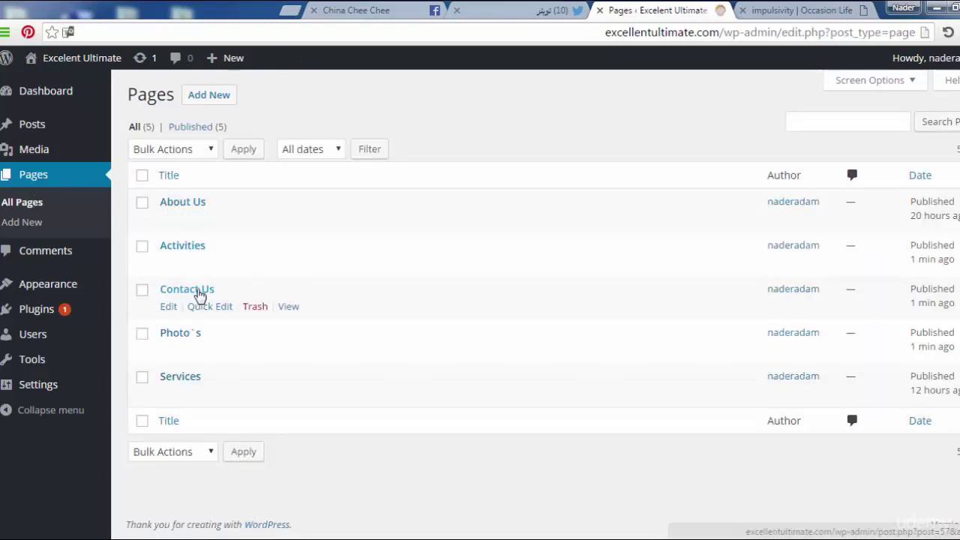
{"action": "mouse_move", "coordinate": [184, 382]}
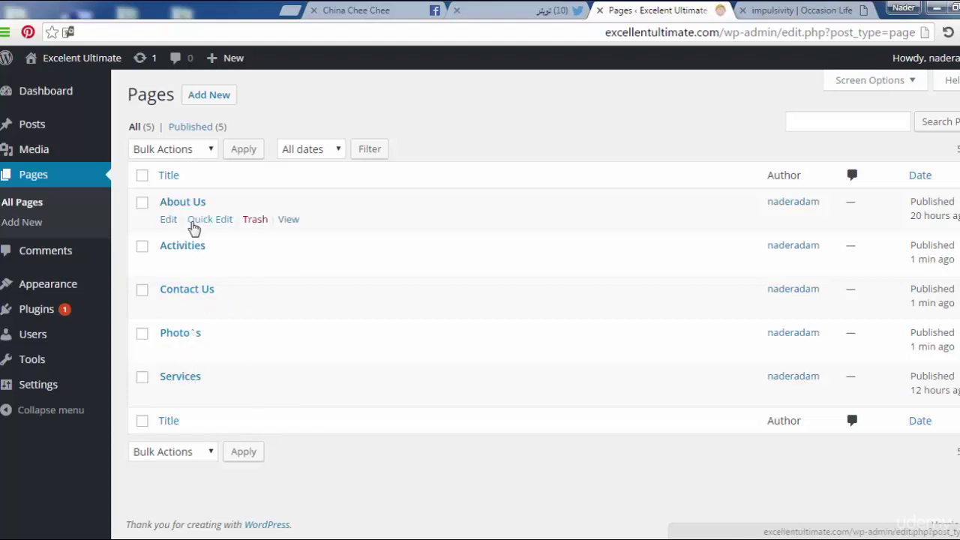
{"action": "mouse_move", "coordinate": [197, 339]}
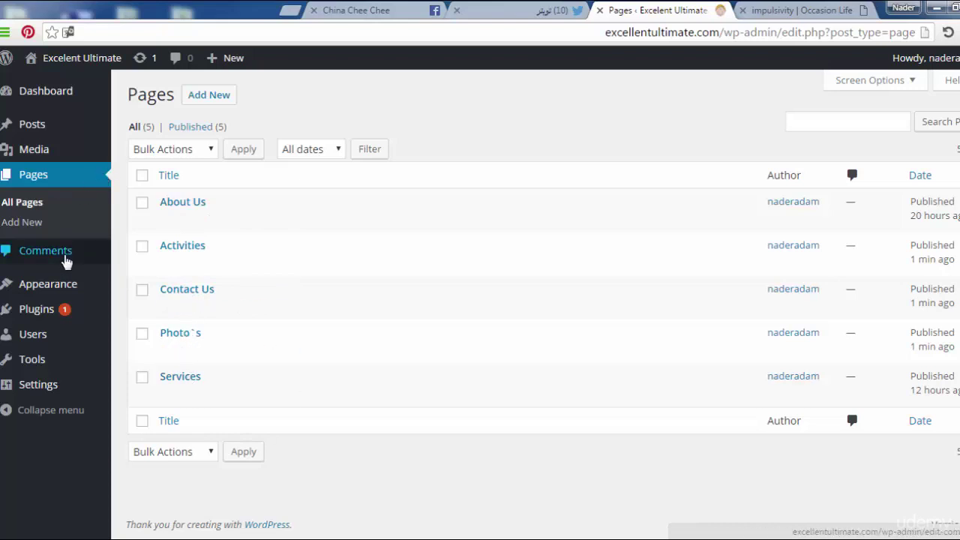
Open the theme Customizer from Appearance > Themes on its Menus section.
{"action": "mouse_move", "coordinate": [66, 299]}
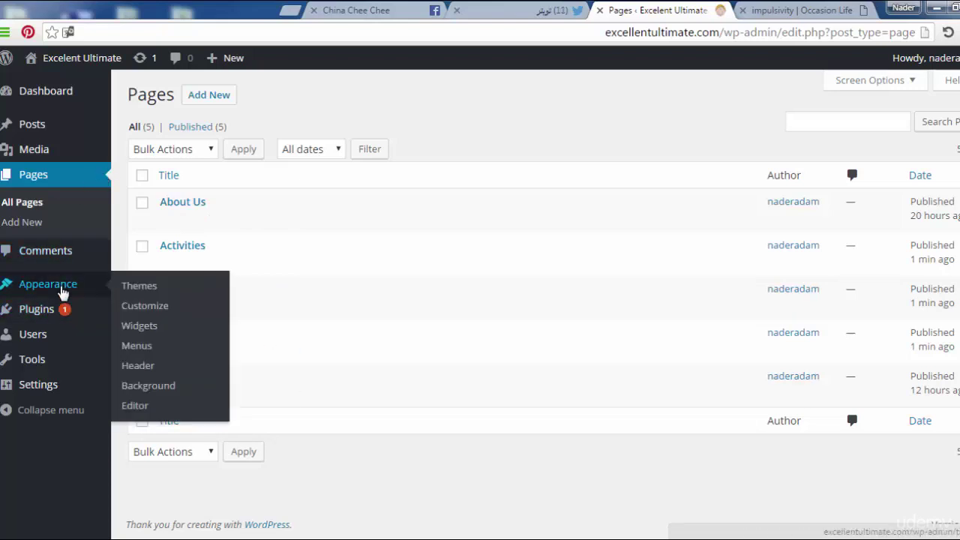
{"action": "left_click", "coordinate": [148, 291]}
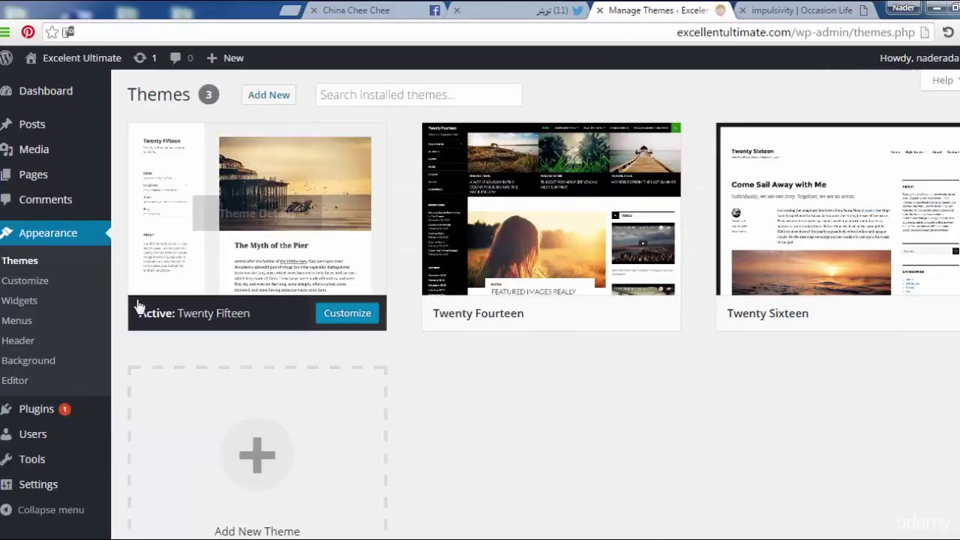
{"action": "left_click", "coordinate": [39, 284]}
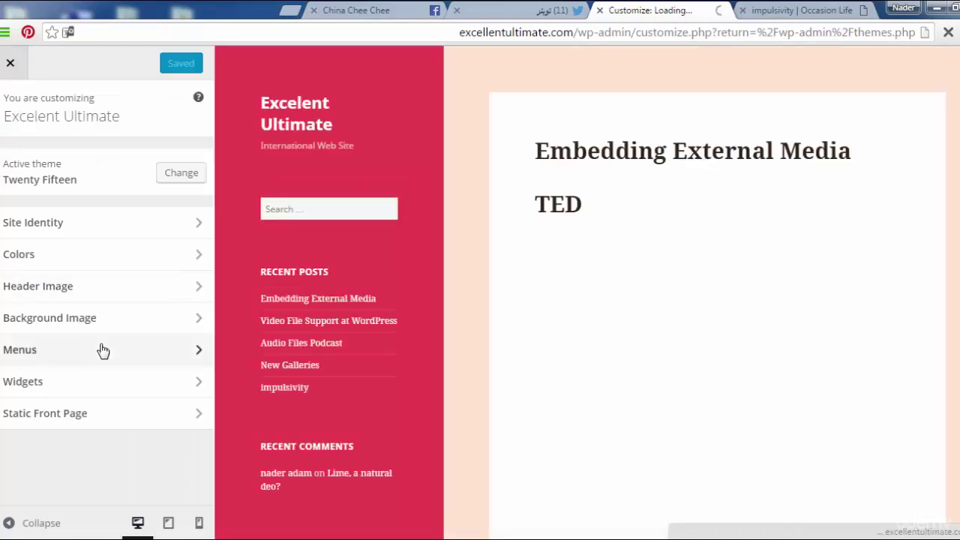
{"action": "left_click", "coordinate": [118, 359]}
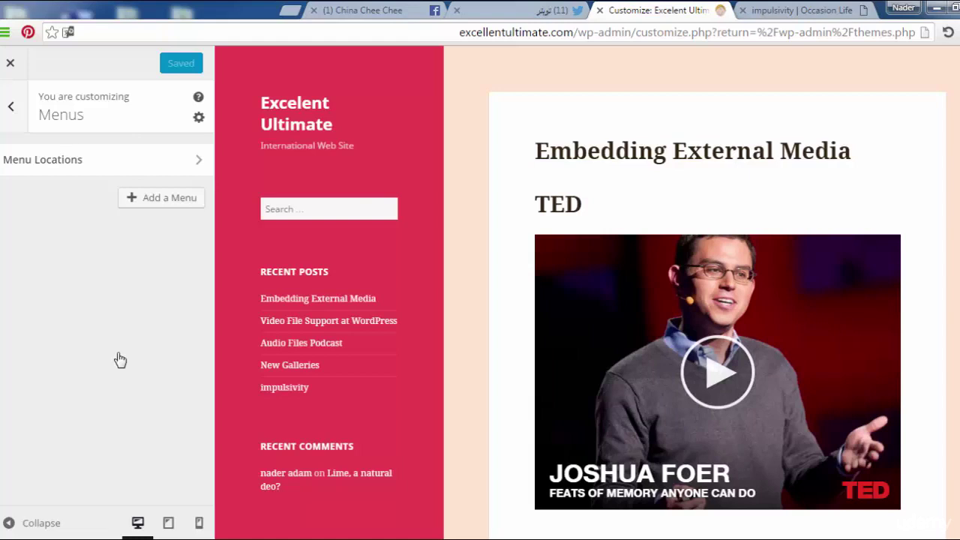
Check which menus are available for the Primary and Social Links locations.
{"action": "left_click", "coordinate": [106, 165]}
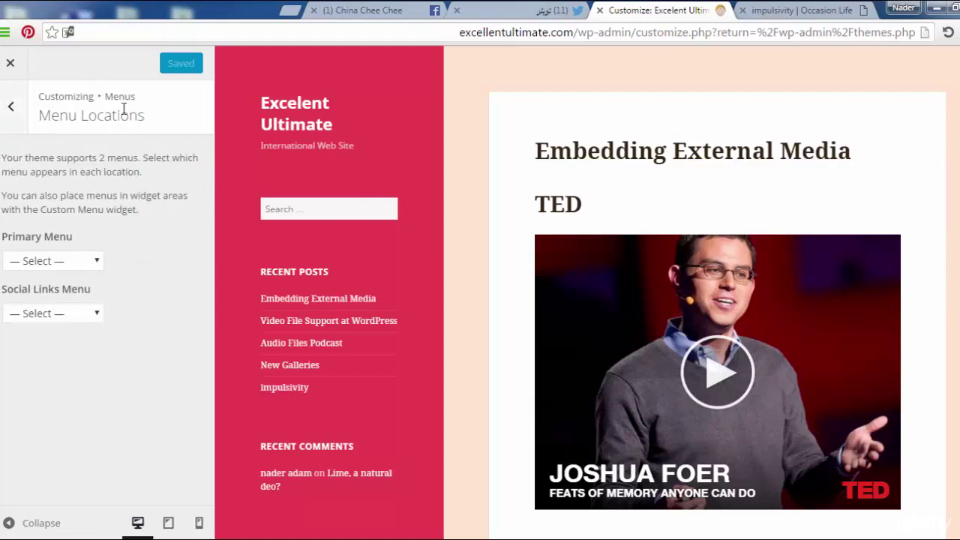
{"action": "left_click", "coordinate": [93, 261]}
{"action": "left_click", "coordinate": [93, 279]}
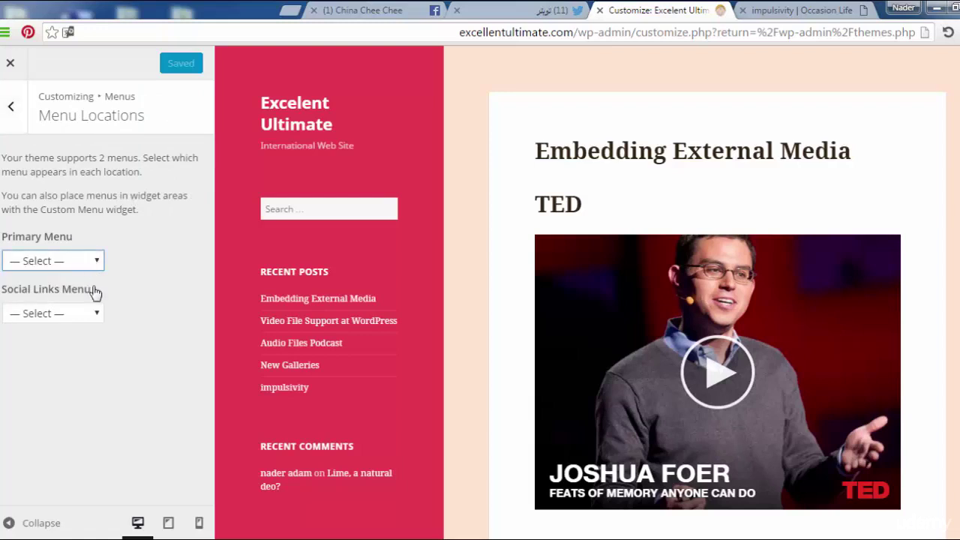
{"action": "left_click", "coordinate": [94, 319]}
{"action": "left_click", "coordinate": [94, 319]}
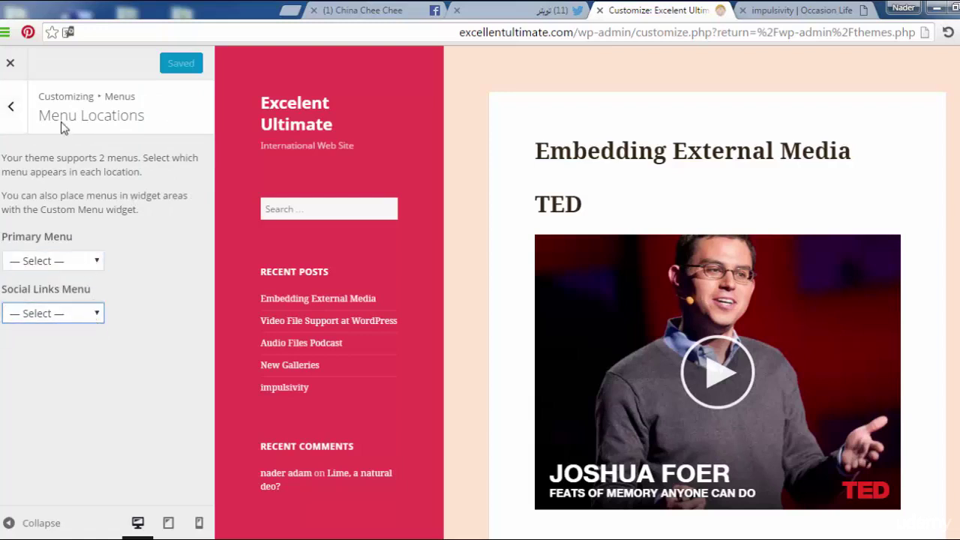
{"action": "left_click", "coordinate": [12, 111]}
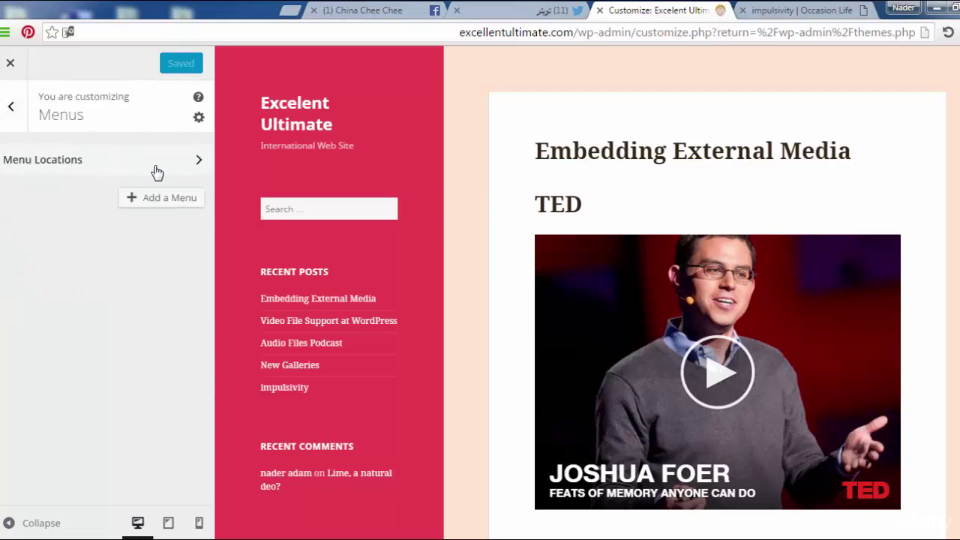
Create a new menu named 'Main_menu'.
{"action": "left_click", "coordinate": [159, 200]}
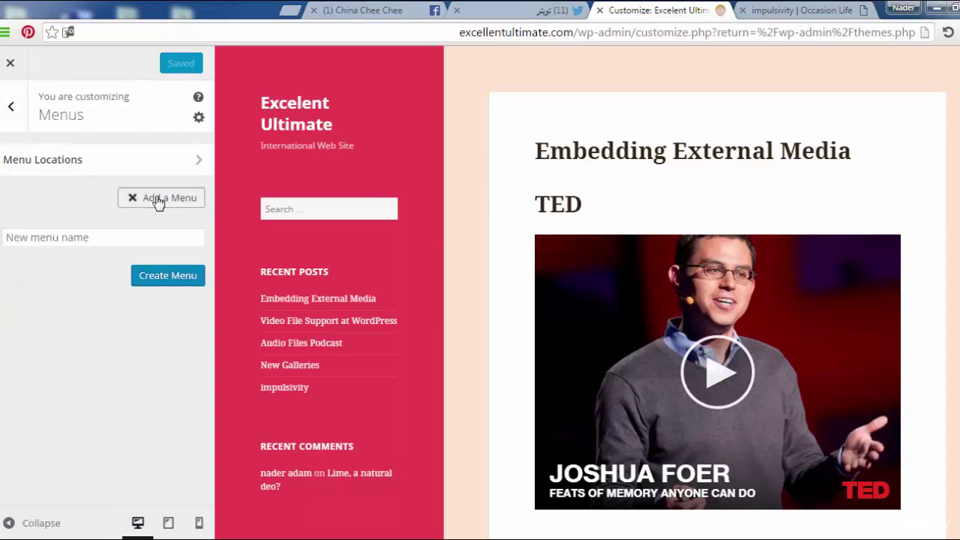
{"action": "left_click", "coordinate": [158, 239]}
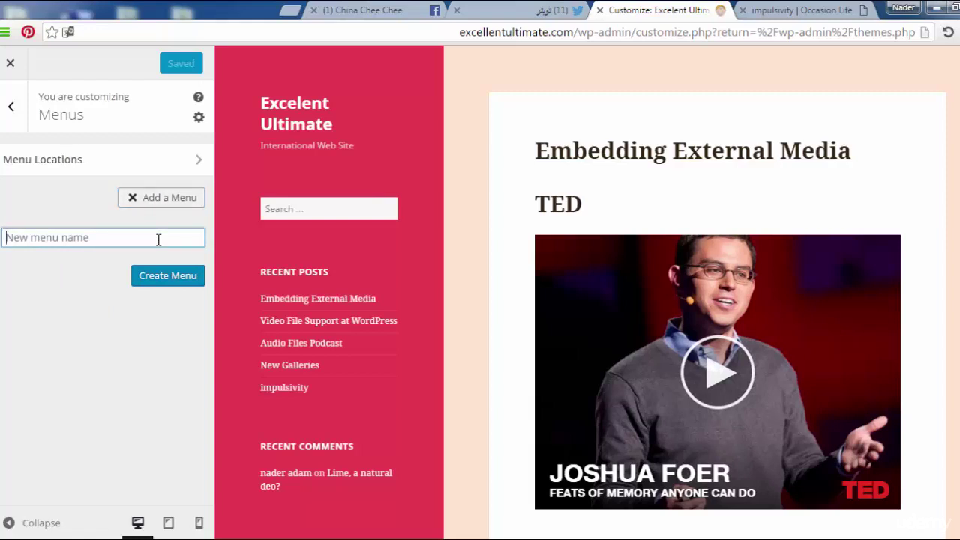
{"action": "type", "text": "Main"}
{"action": "type", "text": "_menu"}
{"action": "left_click", "coordinate": [168, 279]}
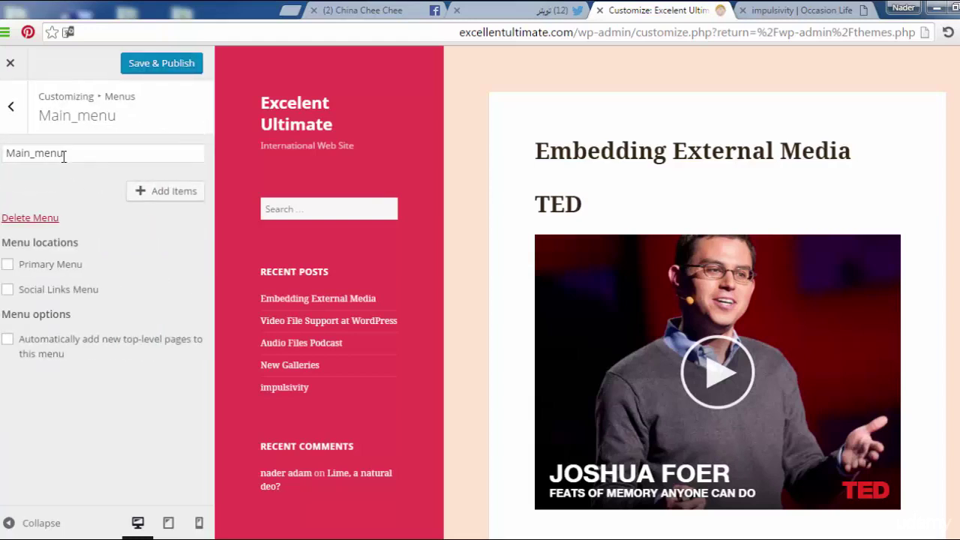
Add the Health, Academic, Women and Beauty, Men and Kids categories to Main_menu.
{"action": "left_click", "coordinate": [172, 193]}
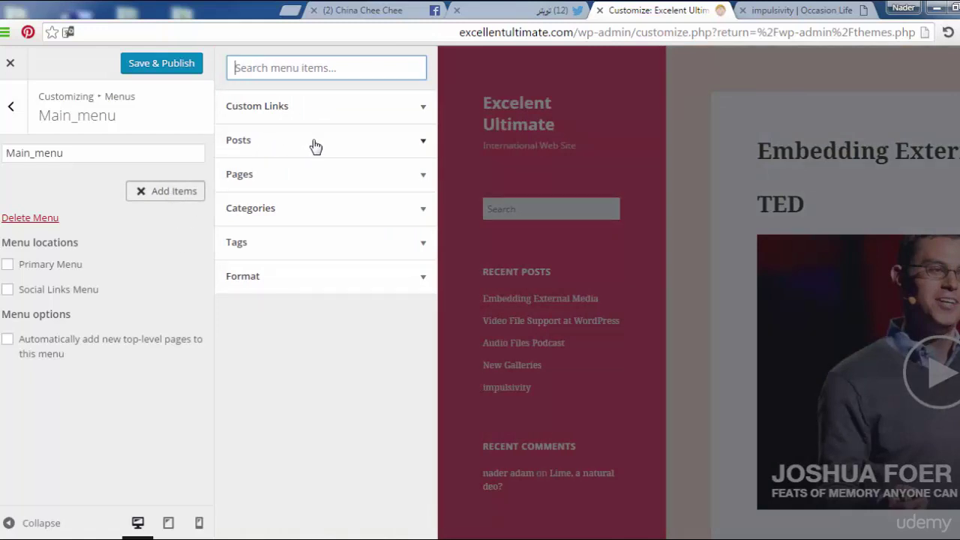
{"action": "left_click", "coordinate": [315, 218]}
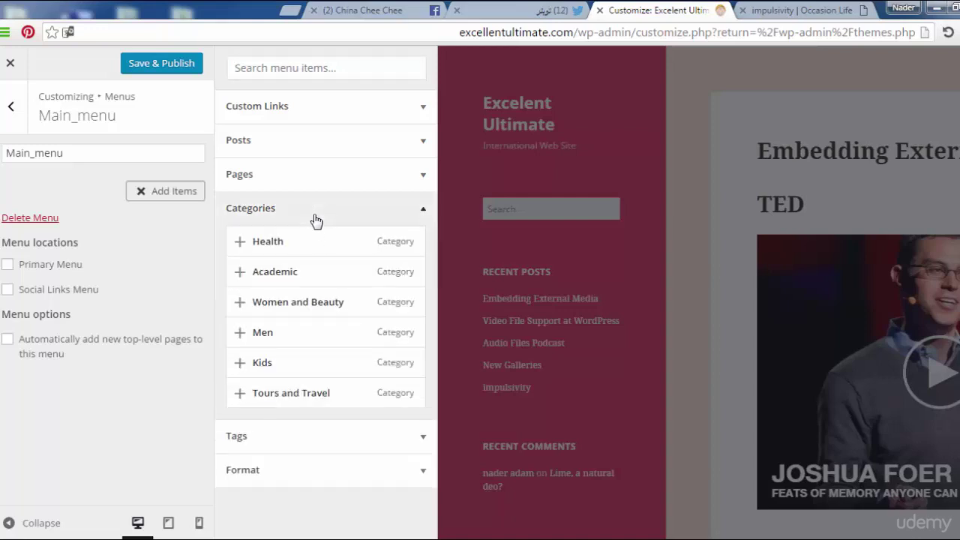
{"action": "left_click", "coordinate": [240, 242]}
{"action": "left_click", "coordinate": [240, 275]}
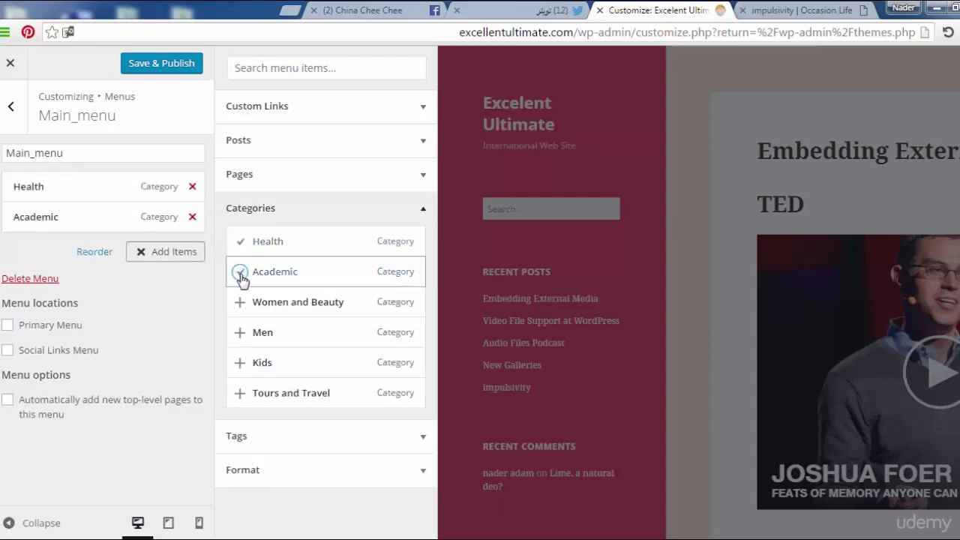
{"action": "left_click", "coordinate": [240, 302]}
{"action": "left_click", "coordinate": [240, 332]}
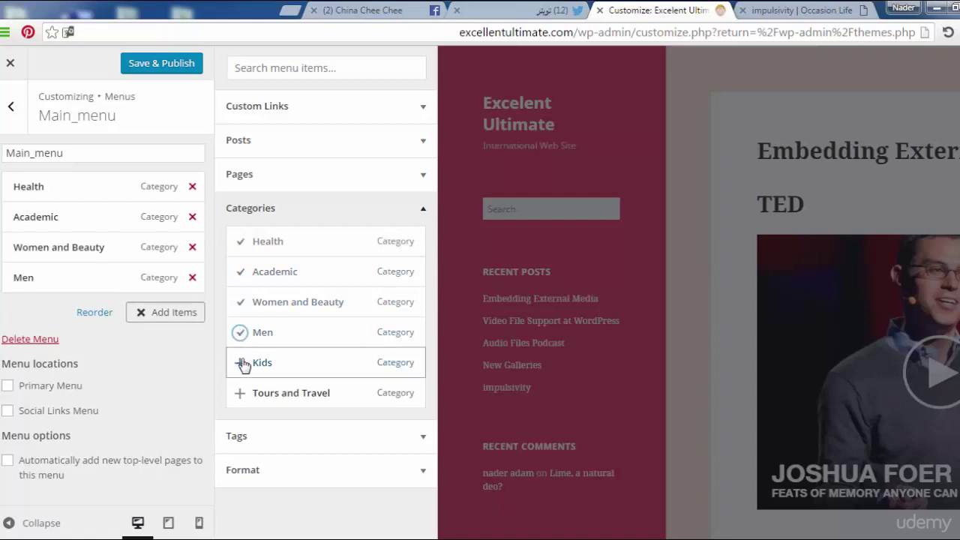
{"action": "left_click", "coordinate": [241, 363]}
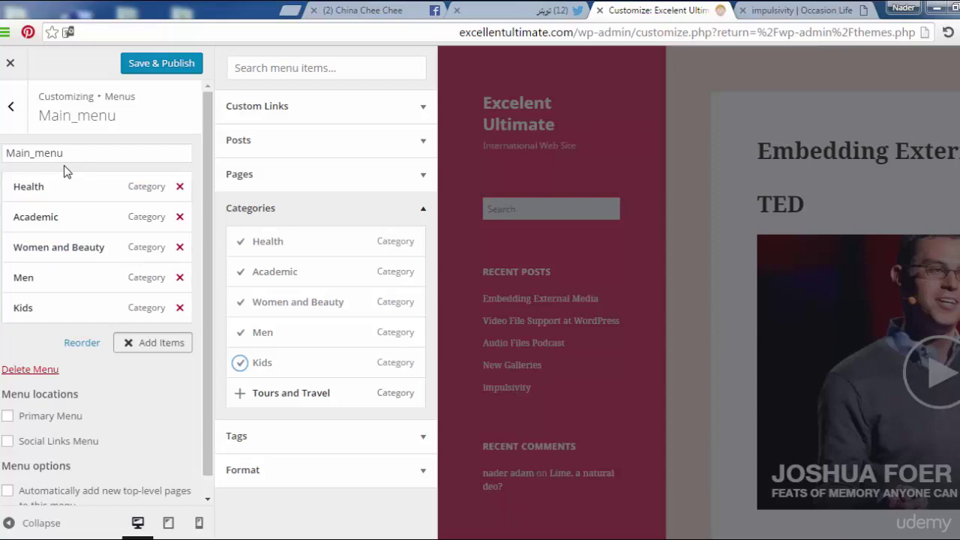
Assign Main_menu to Primary Menu and remove its Health and Academic items.
{"action": "left_click", "coordinate": [11, 418]}
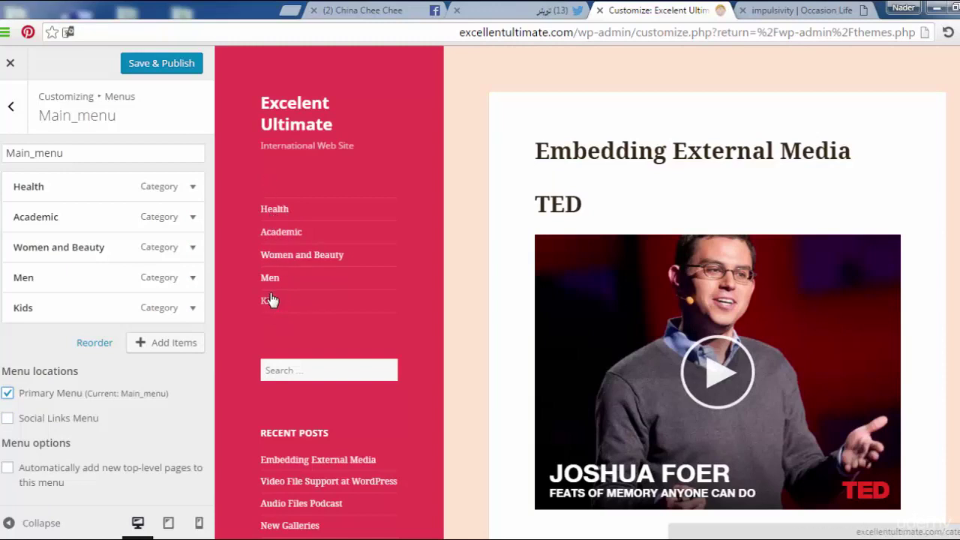
{"action": "left_click", "coordinate": [192, 189]}
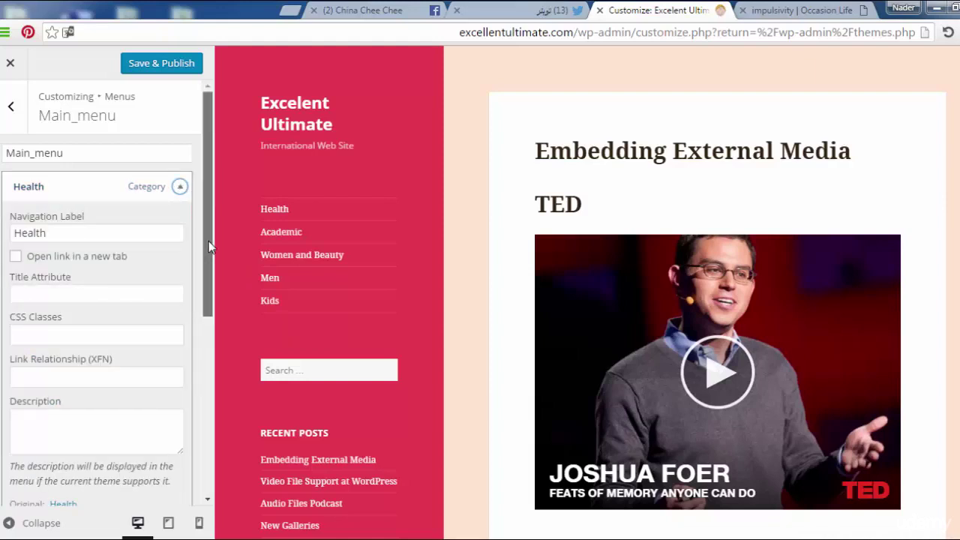
{"action": "left_click_drag", "start_coordinate": [210, 250], "coordinate": [204, 340]}
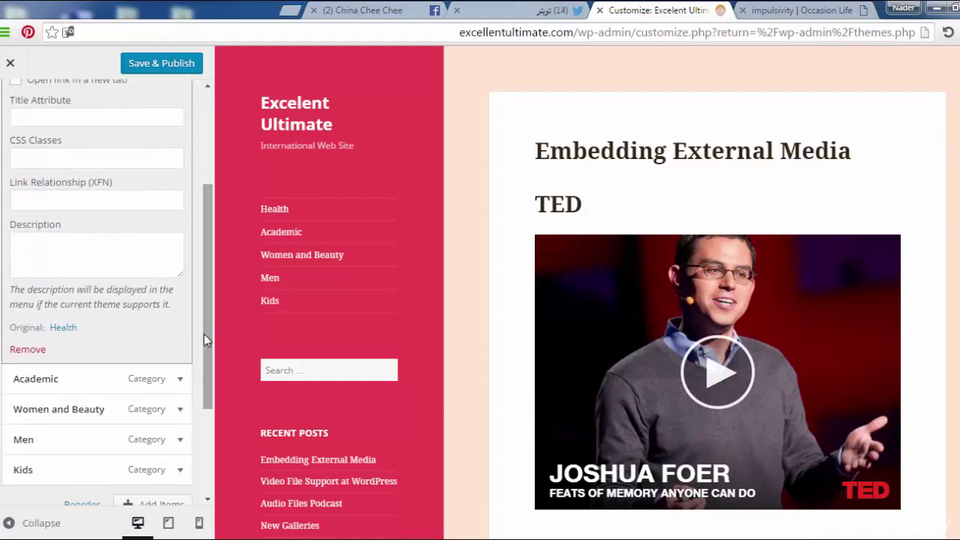
{"action": "left_click", "coordinate": [28, 349]}
{"action": "left_click", "coordinate": [192, 188]}
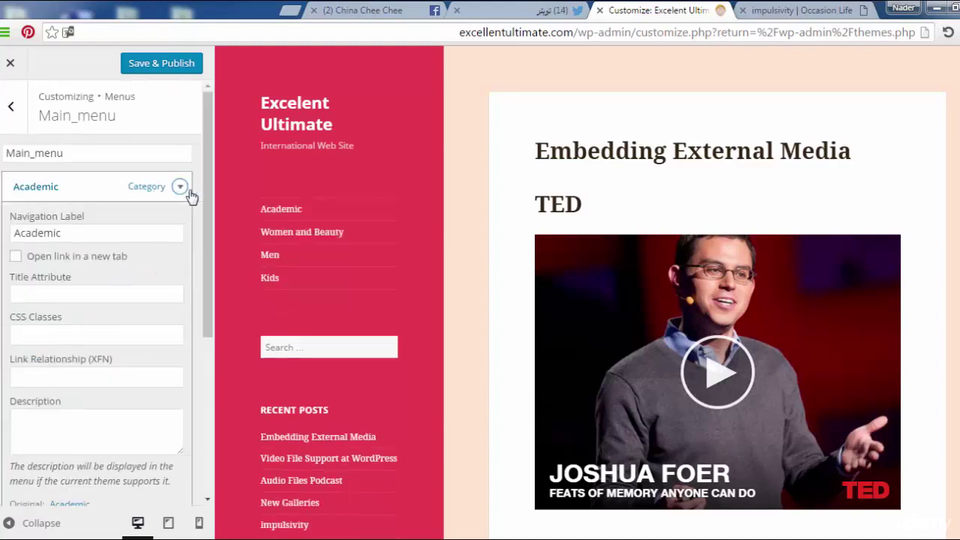
{"action": "scroll", "coordinate": [201, 321], "scroll_direction": "down", "scroll_amount": 2}
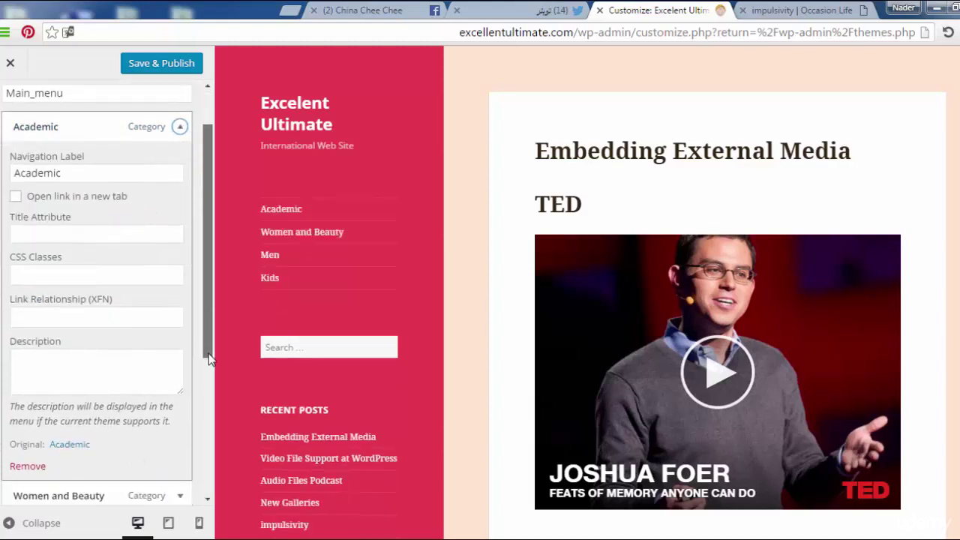
{"action": "left_click", "coordinate": [43, 434]}
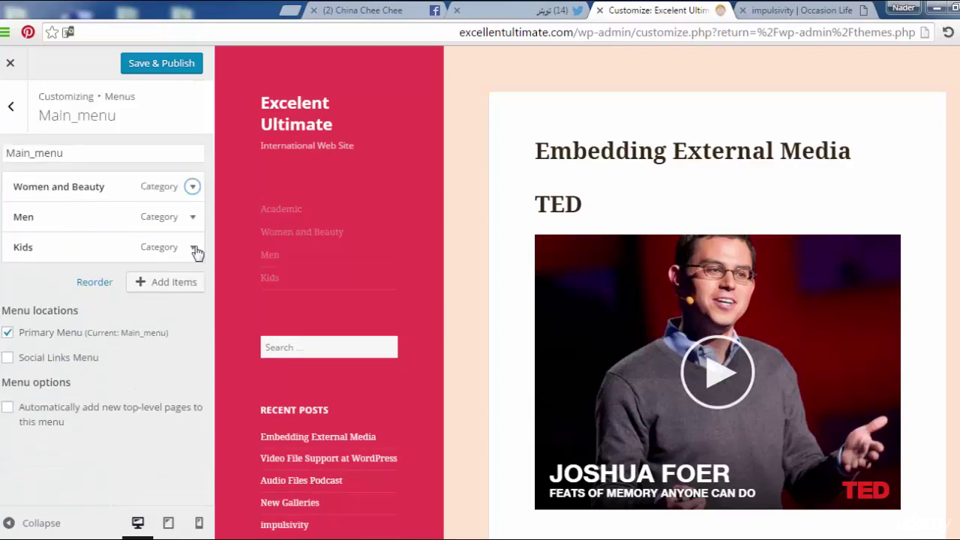
Remove the remaining Women and Beauty, Men and Kids items from Main_menu.
{"action": "left_click", "coordinate": [193, 187]}
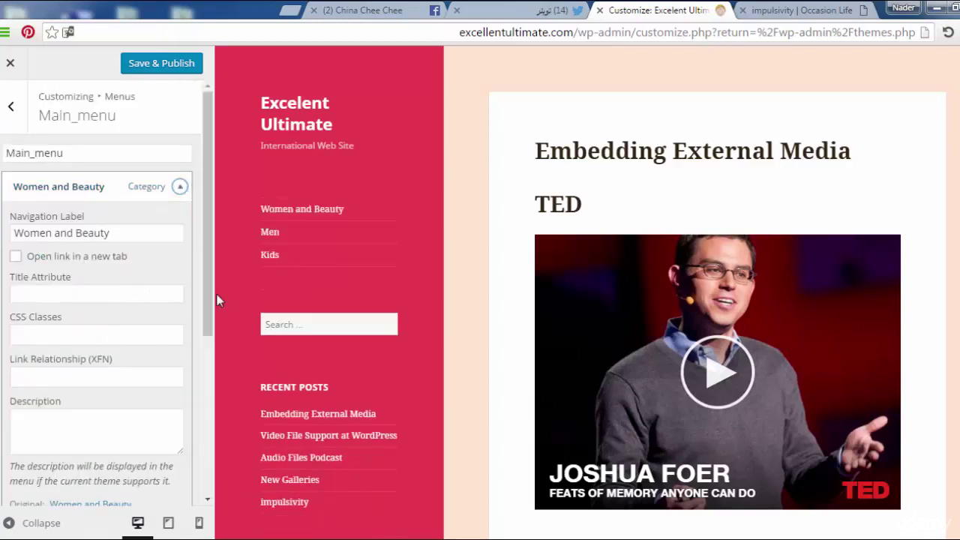
{"action": "key", "text": "ctrl+a"}
{"action": "left_click_drag", "start_coordinate": [208, 322], "coordinate": [210, 379]}
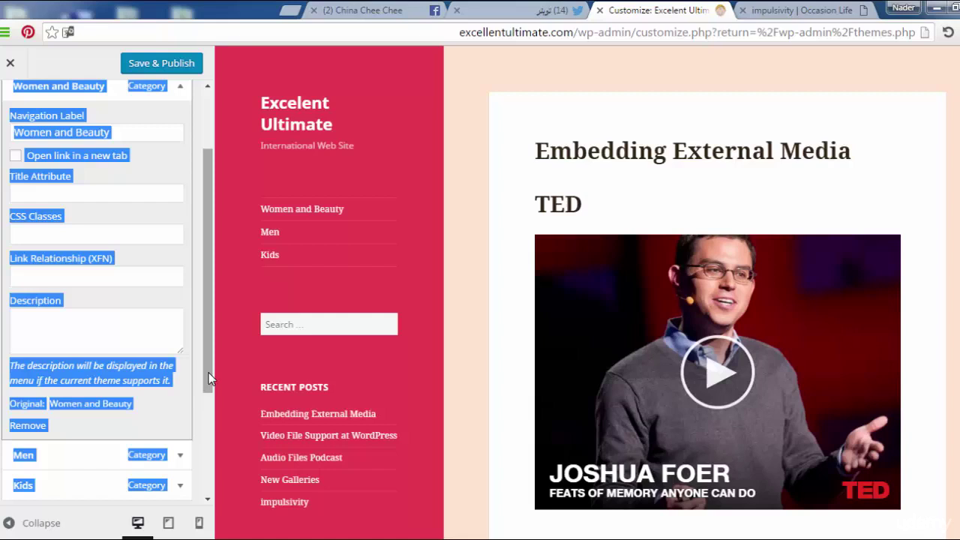
{"action": "left_click", "coordinate": [37, 427]}
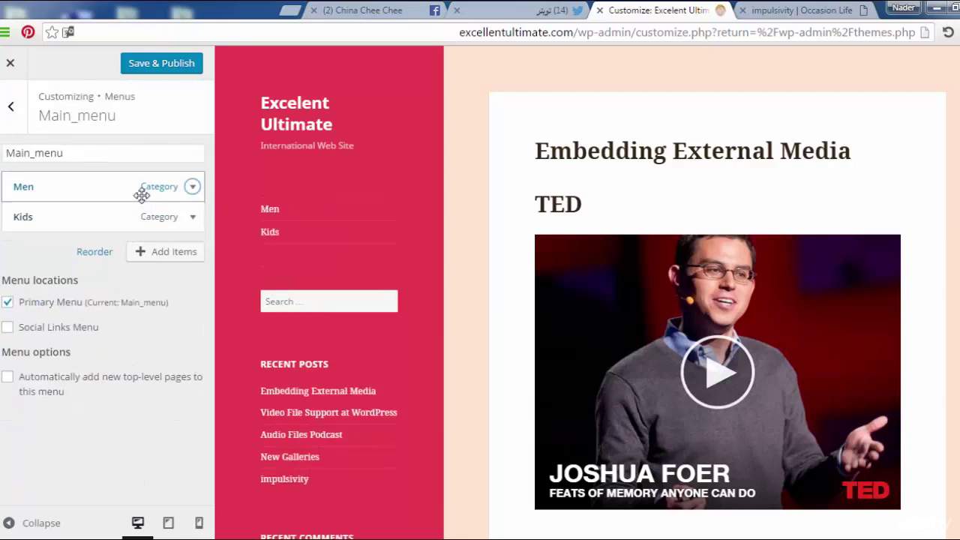
{"action": "left_click", "coordinate": [150, 187]}
{"action": "scroll", "coordinate": [205, 279], "scroll_direction": "down", "scroll_amount": 2}
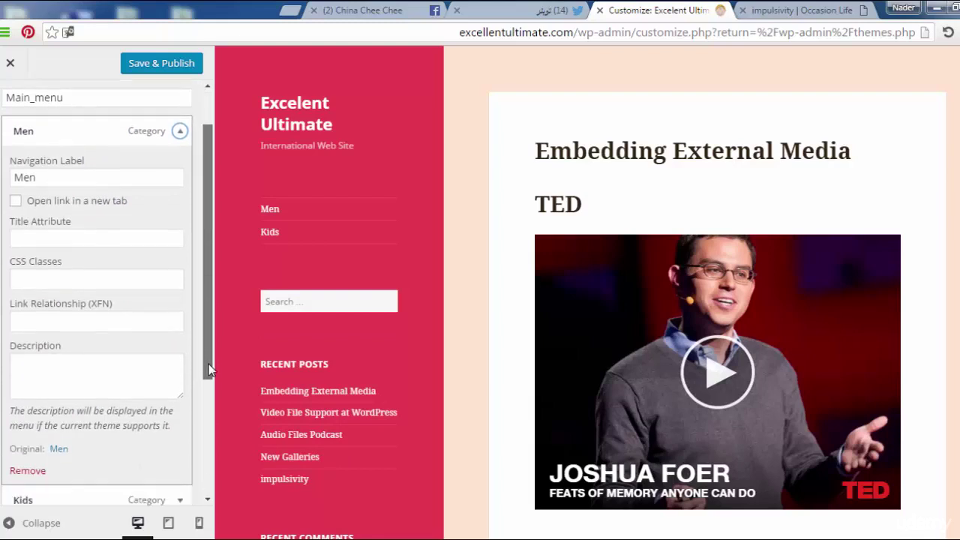
{"action": "left_click", "coordinate": [28, 396]}
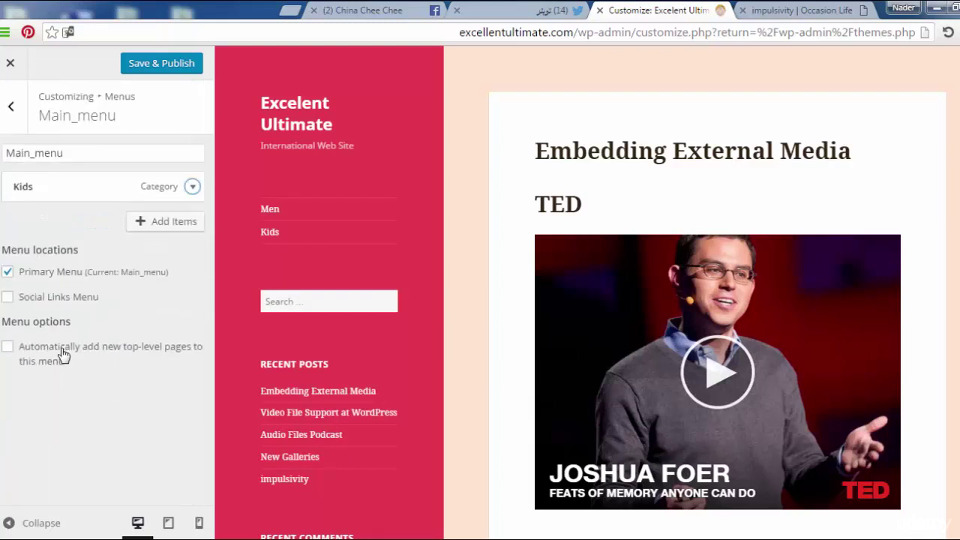
{"action": "left_click", "coordinate": [191, 186]}
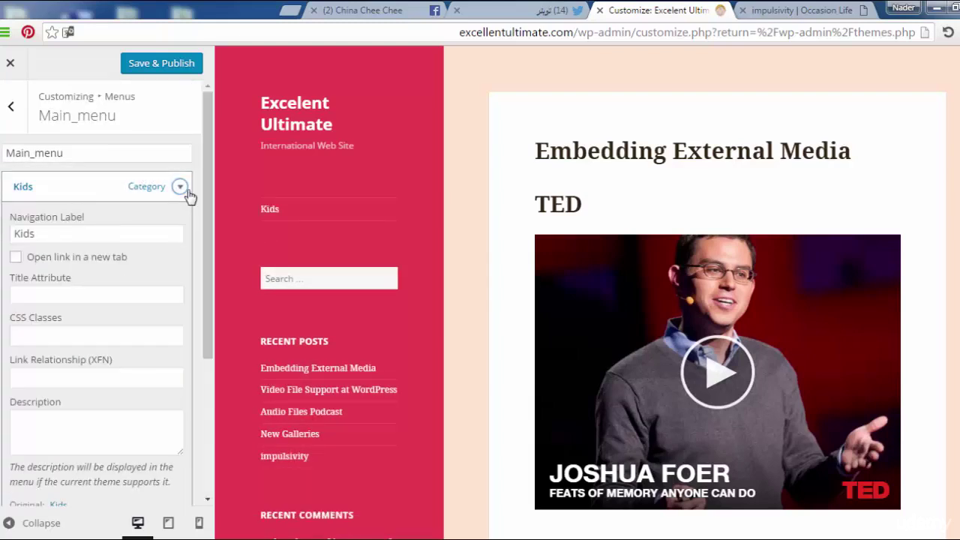
{"action": "left_click_drag", "start_coordinate": [204, 233], "coordinate": [124, 341]}
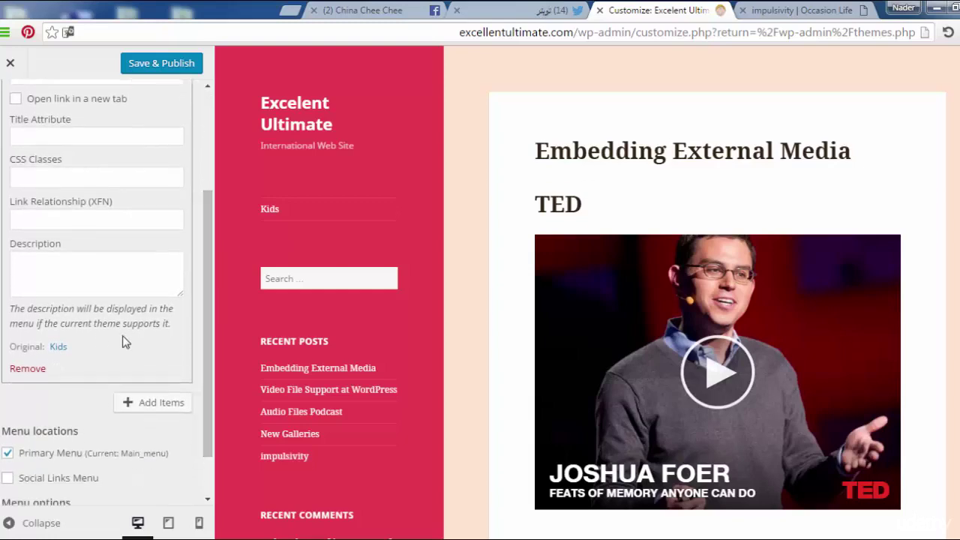
{"action": "left_click", "coordinate": [37, 369]}
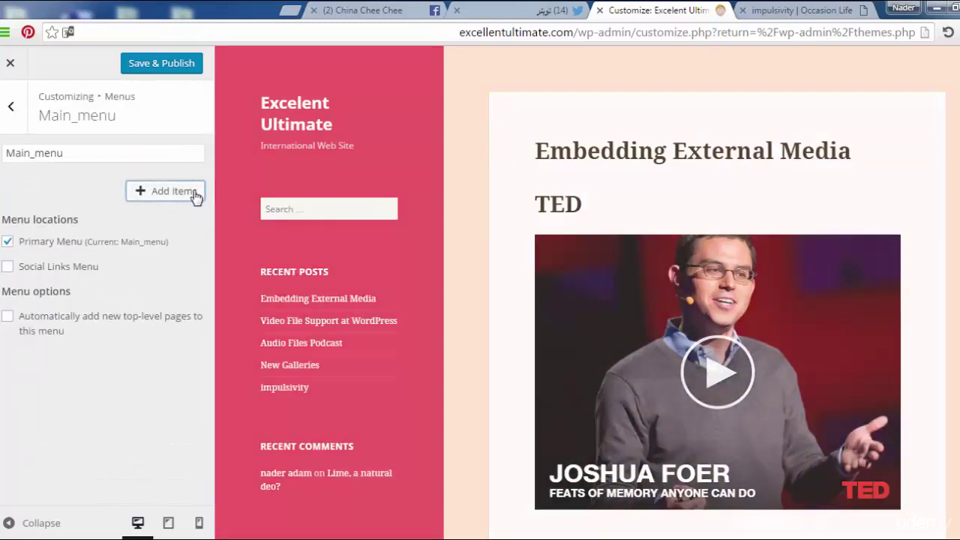
Add posts Embedding External Media, Video File Support, Audio Files Podcast and New Galleries (twice) to Main_menu.
{"action": "left_click", "coordinate": [180, 196]}
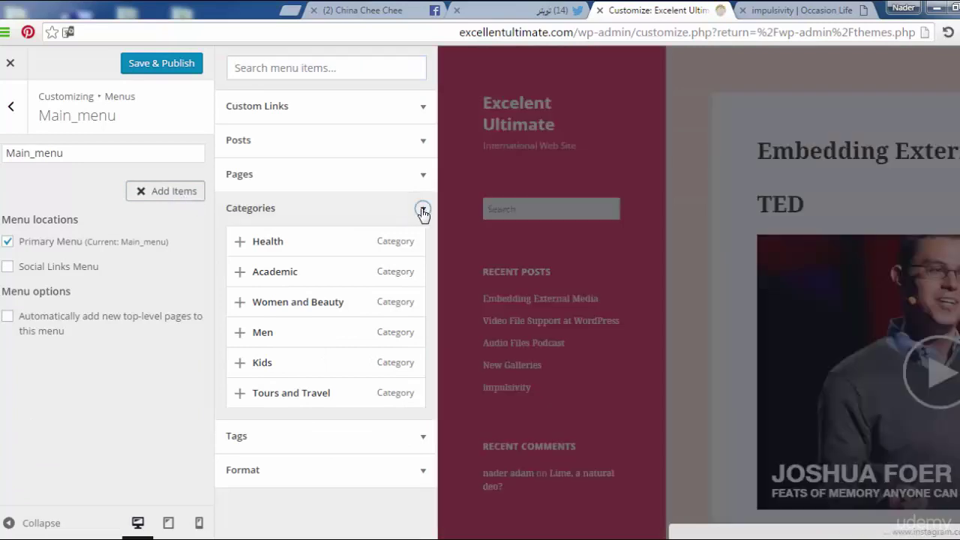
{"action": "left_click", "coordinate": [423, 212]}
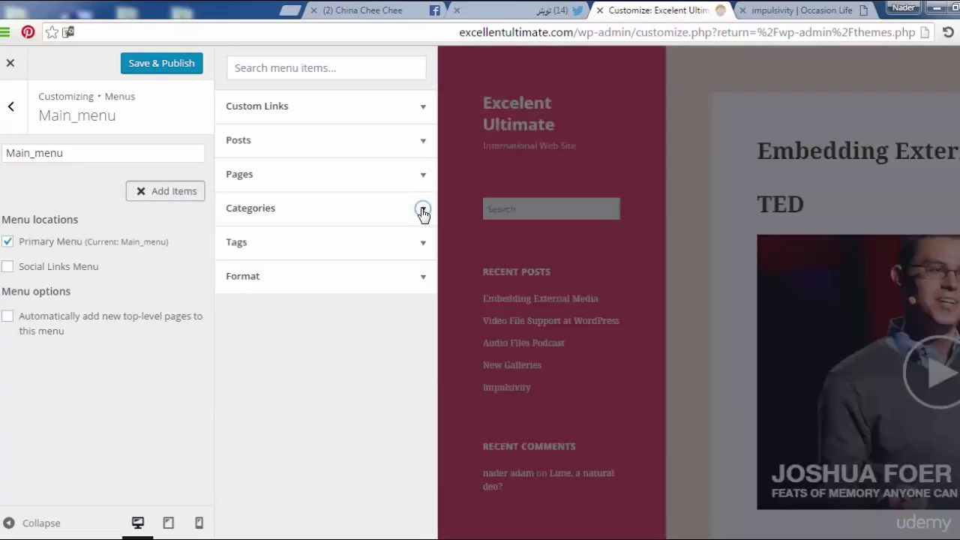
{"action": "left_click", "coordinate": [418, 241]}
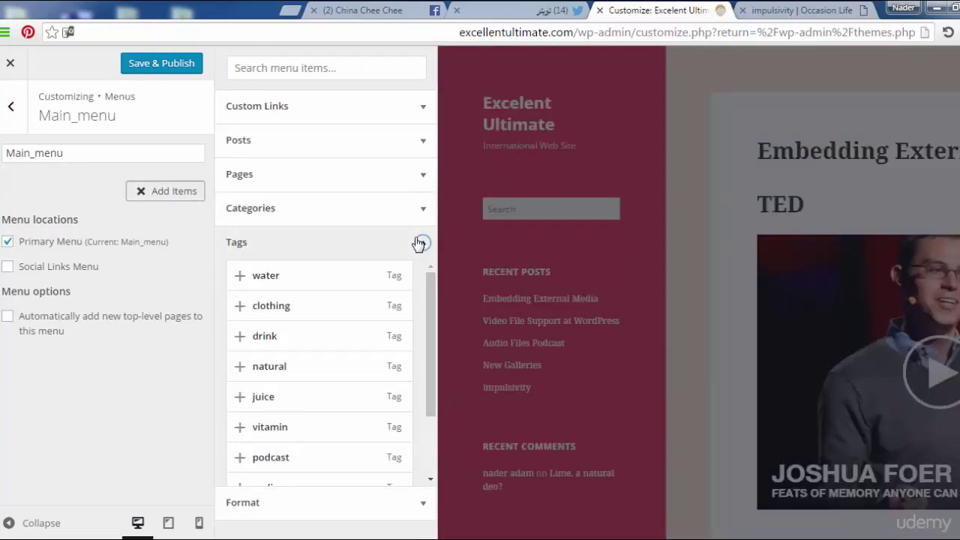
{"action": "left_click", "coordinate": [420, 244]}
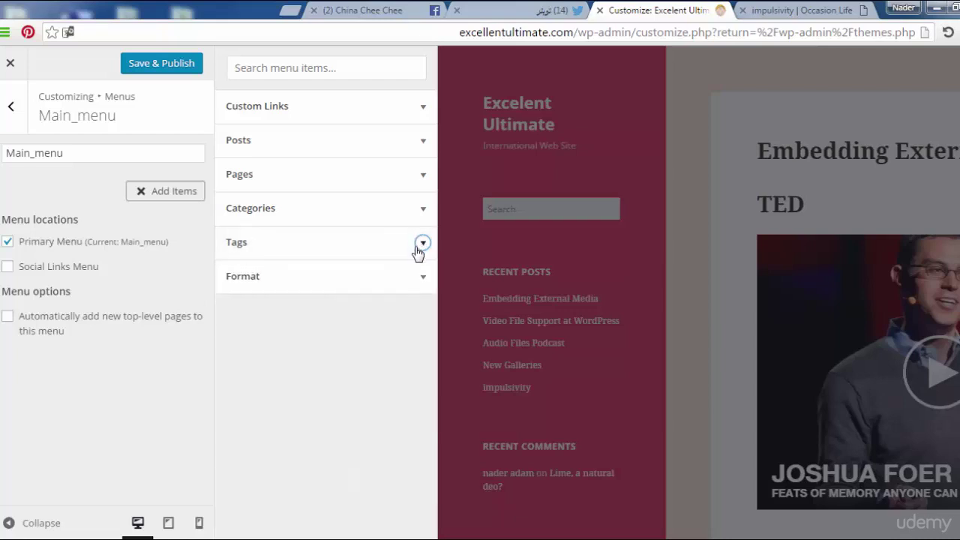
{"action": "left_click", "coordinate": [388, 290]}
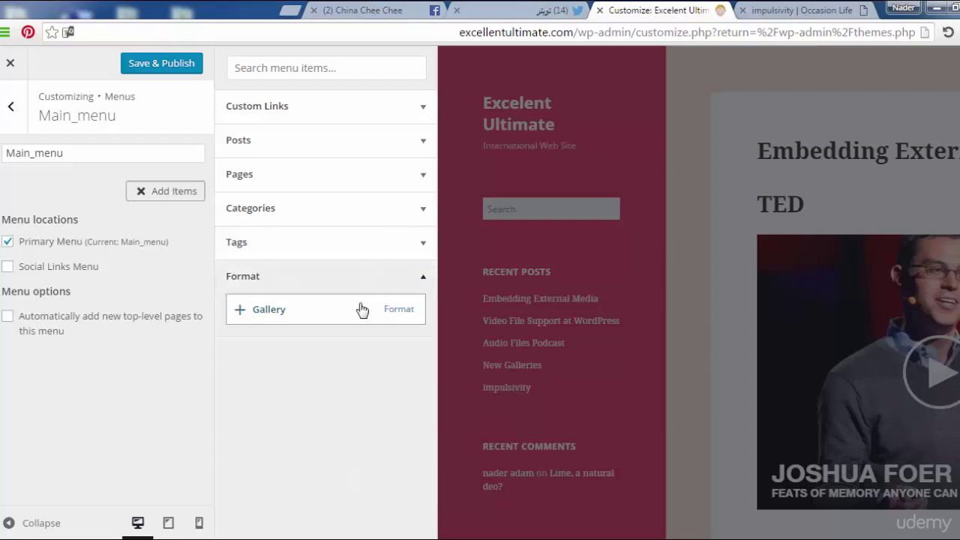
{"action": "left_click", "coordinate": [343, 284]}
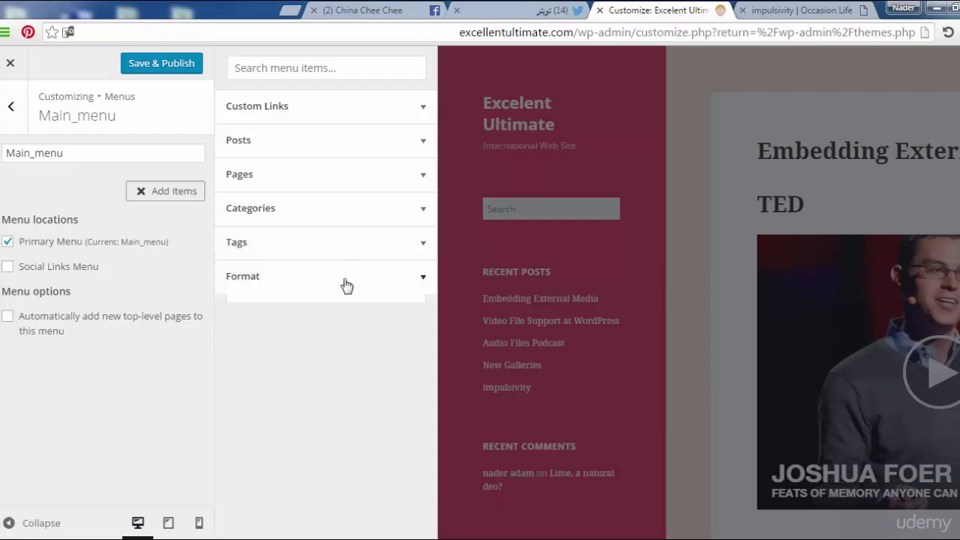
{"action": "left_click", "coordinate": [342, 146]}
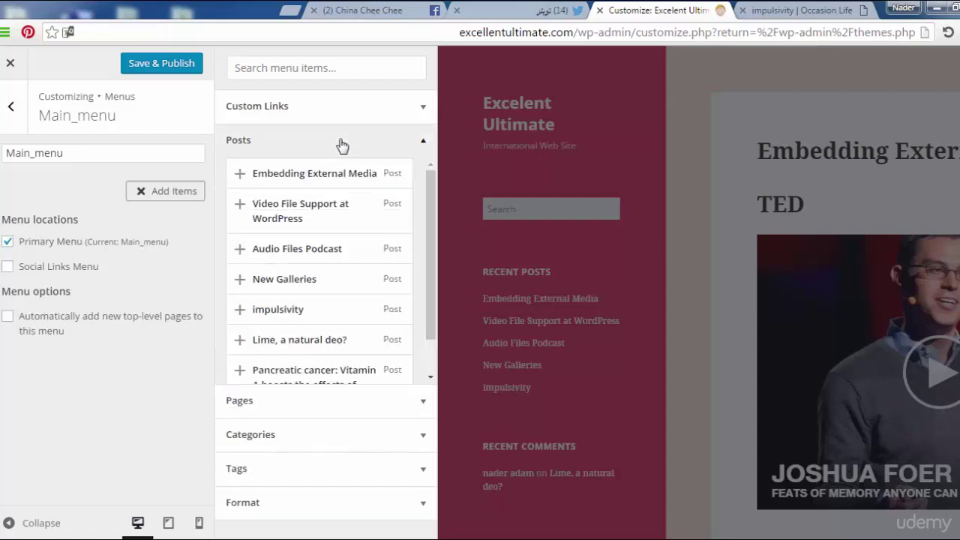
{"action": "left_click", "coordinate": [240, 173]}
{"action": "left_click", "coordinate": [240, 204]}
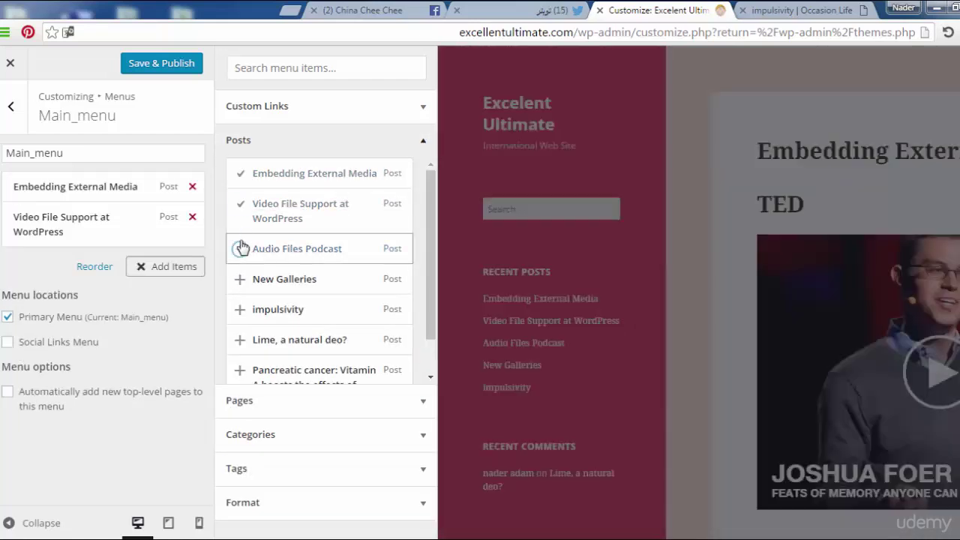
{"action": "left_click", "coordinate": [240, 248]}
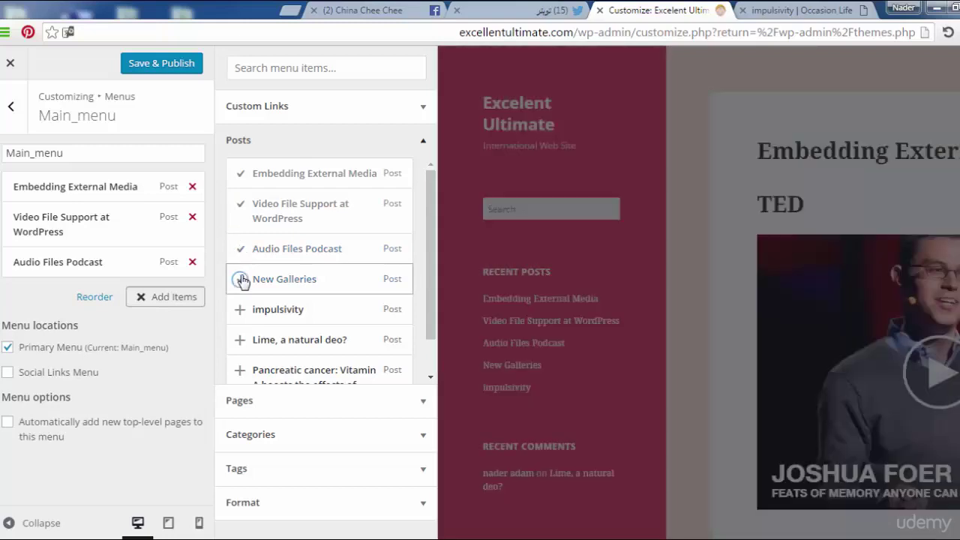
{"action": "left_click", "coordinate": [240, 279]}
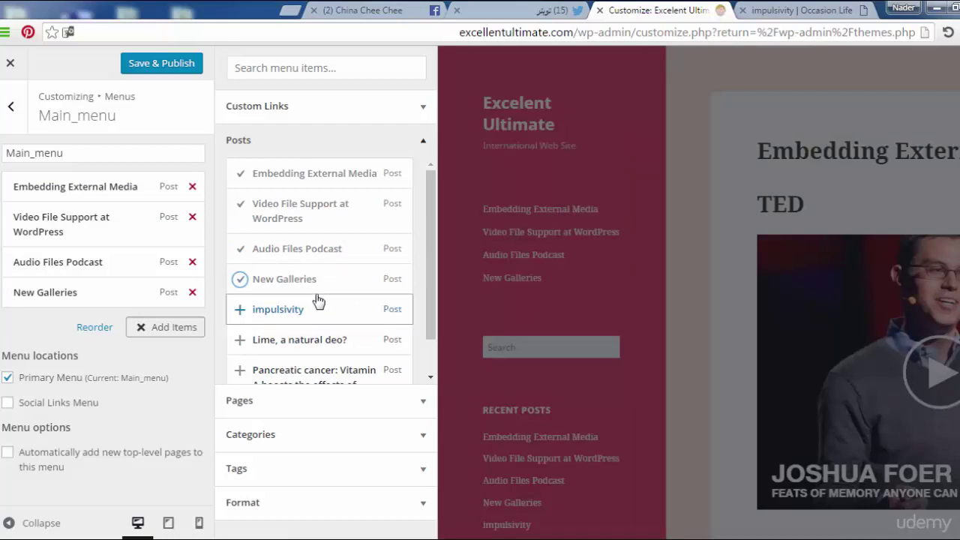
{"action": "left_click", "coordinate": [240, 282]}
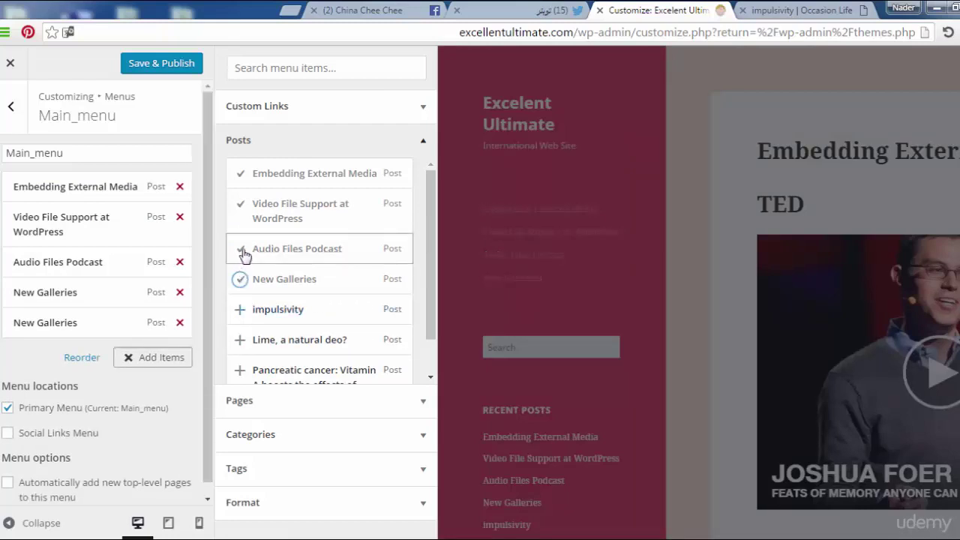
Remove all five post items from Main_menu, leaving it empty.
{"action": "left_click", "coordinate": [180, 323]}
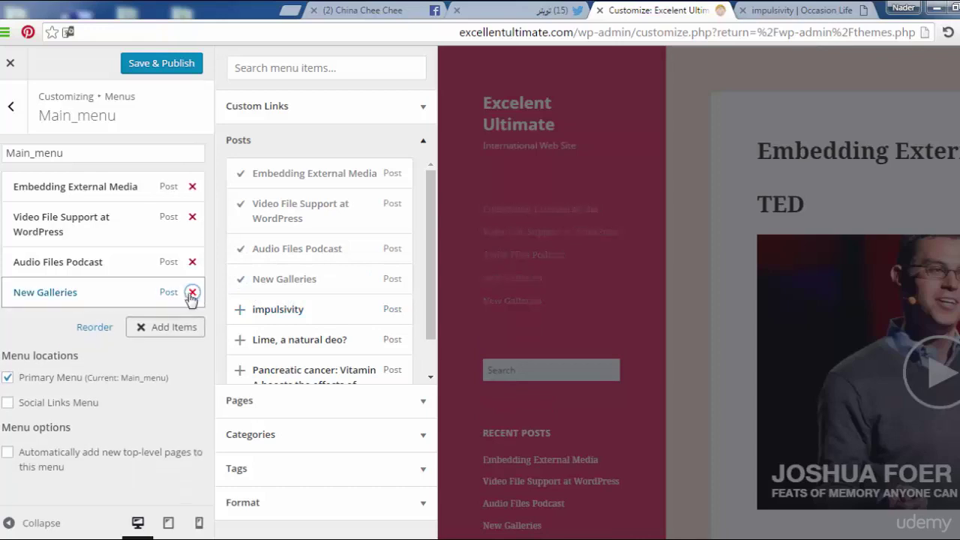
{"action": "left_click", "coordinate": [192, 292]}
{"action": "left_click", "coordinate": [192, 262]}
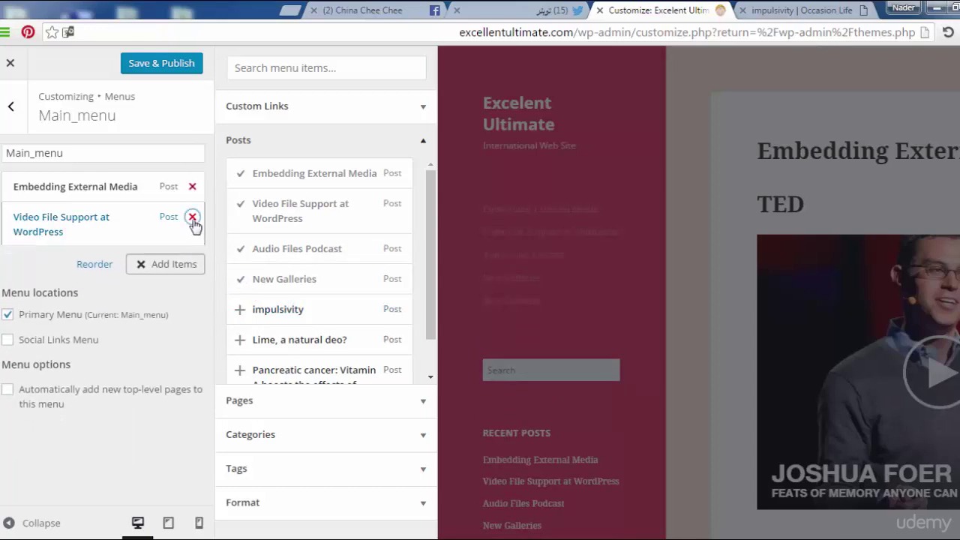
{"action": "left_click", "coordinate": [192, 217]}
{"action": "left_click", "coordinate": [192, 186]}
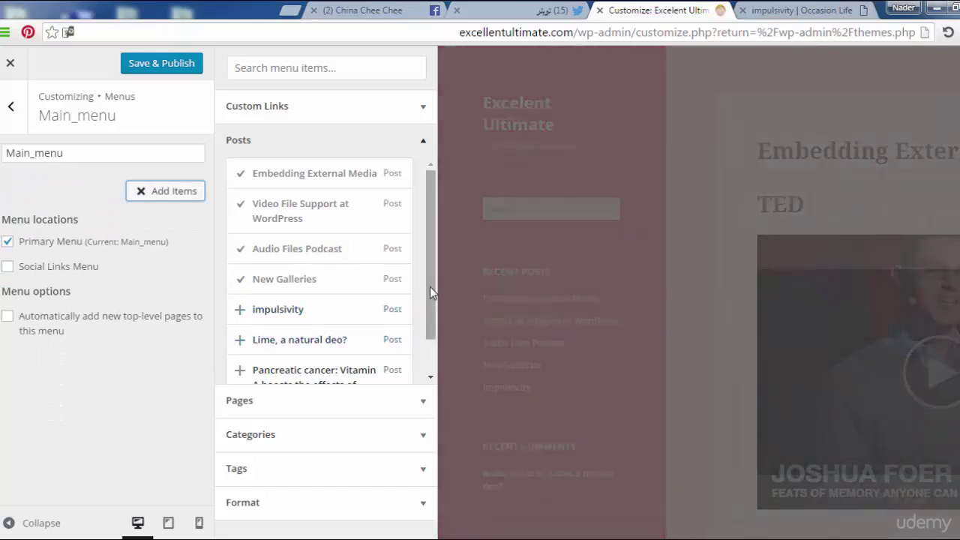
{"action": "left_click_drag", "start_coordinate": [430, 287], "coordinate": [430, 320]}
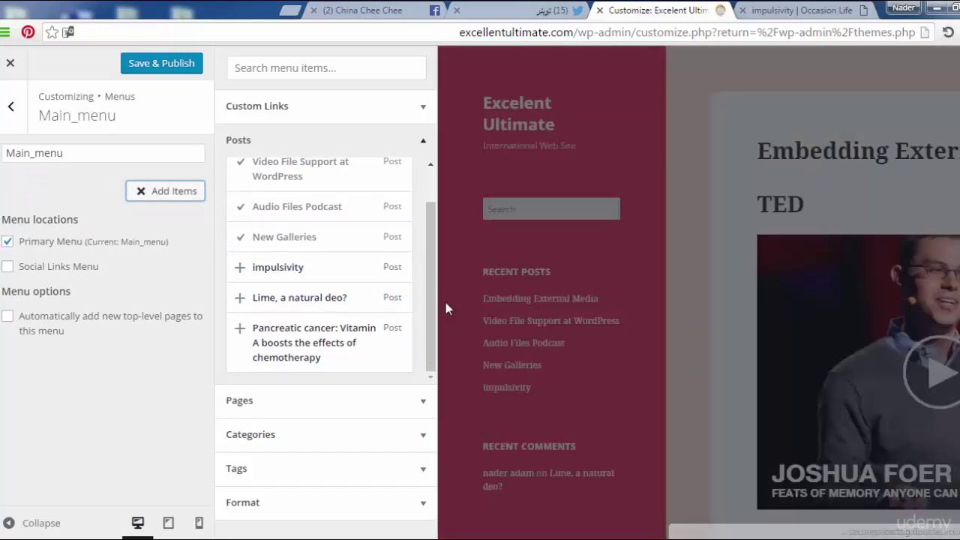
{"action": "left_click_drag", "start_coordinate": [432, 324], "coordinate": [431, 274]}
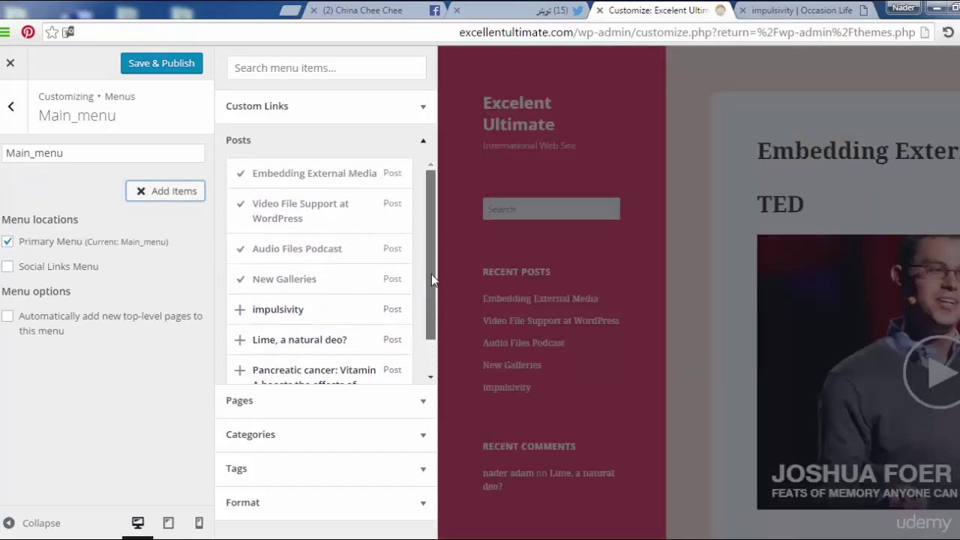
From the Pages list, add Home, Contact Us, Photo`s, Activities, Services and About Us to Main_menu.
{"action": "left_click", "coordinate": [369, 143]}
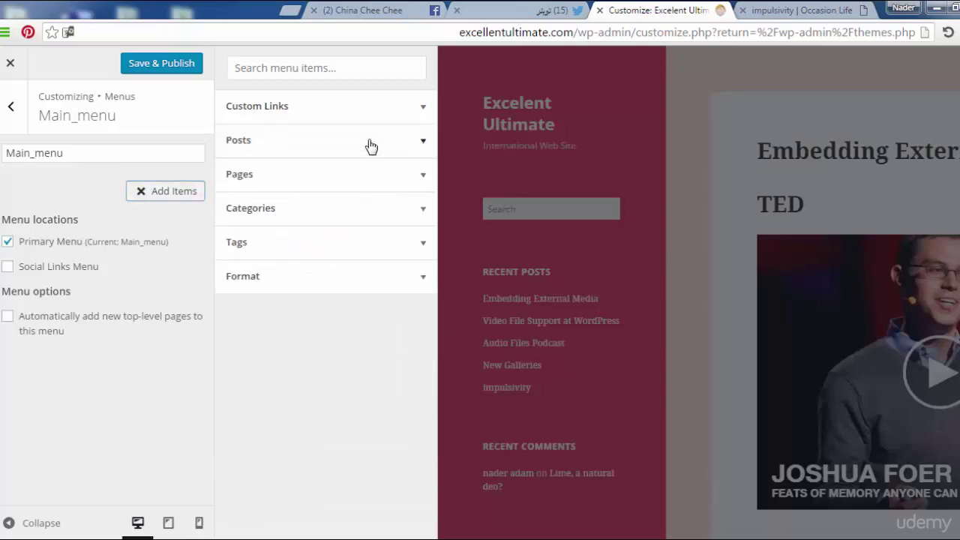
{"action": "left_click", "coordinate": [367, 184]}
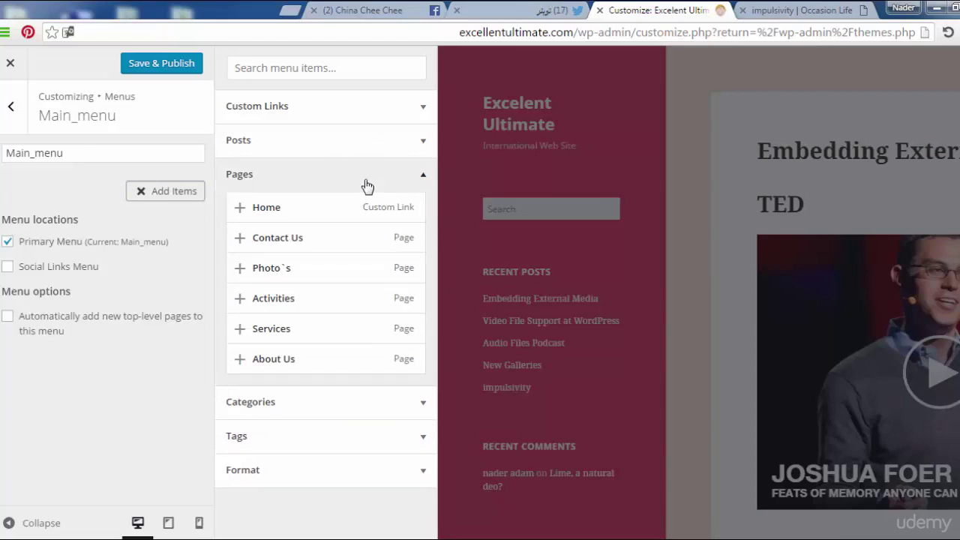
{"action": "left_click", "coordinate": [241, 212]}
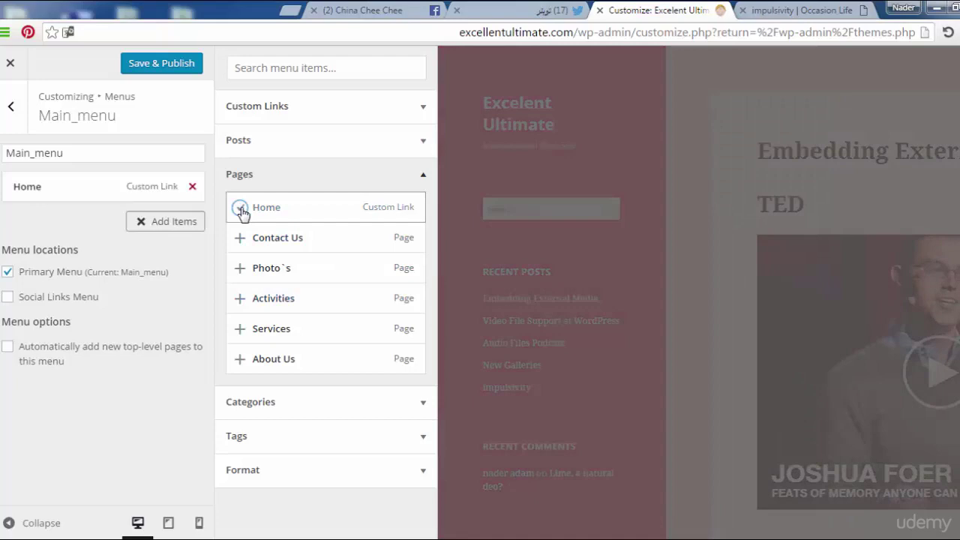
{"action": "left_click", "coordinate": [240, 238]}
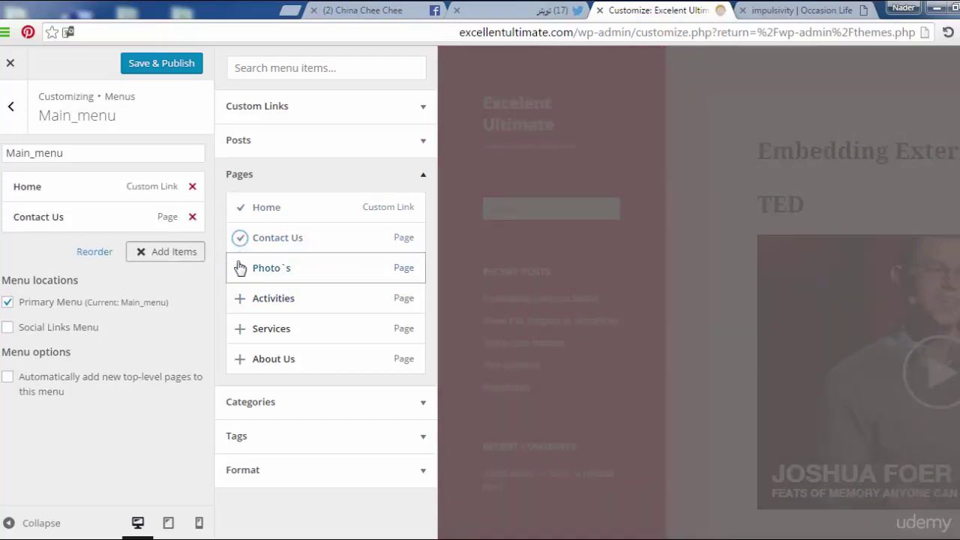
{"action": "left_click", "coordinate": [240, 270]}
{"action": "left_click", "coordinate": [240, 300]}
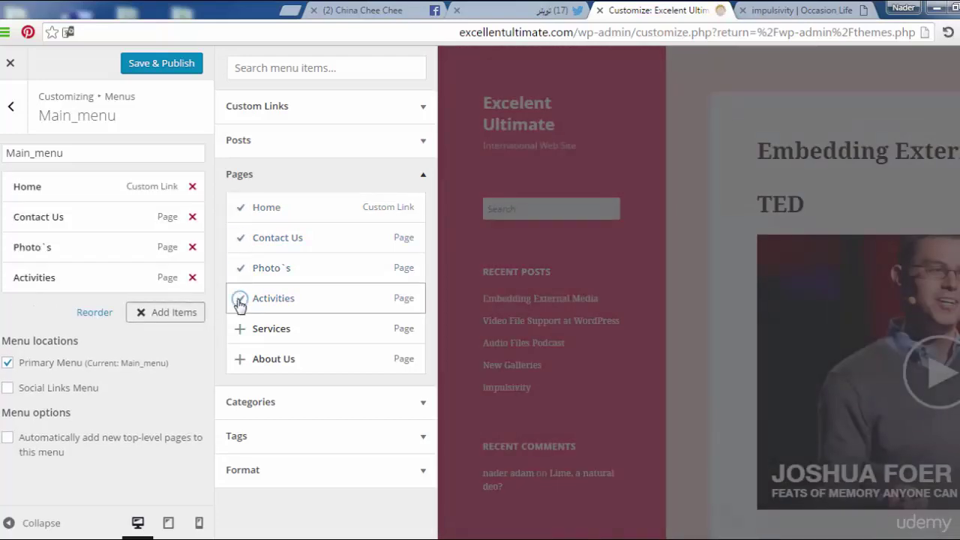
{"action": "left_click", "coordinate": [240, 331]}
{"action": "left_click", "coordinate": [240, 361]}
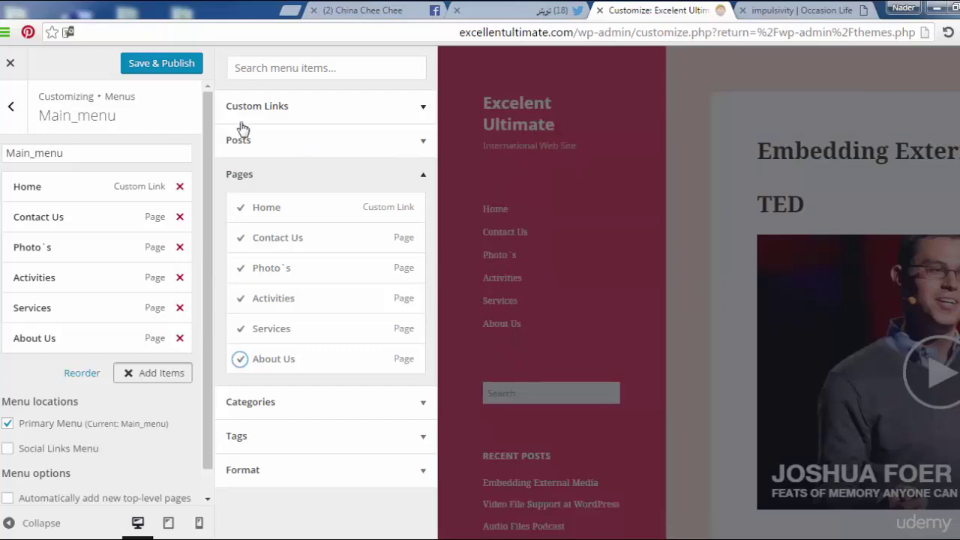
Publish the six-item Main_menu, then open its item list for editing.
{"action": "left_click", "coordinate": [172, 67]}
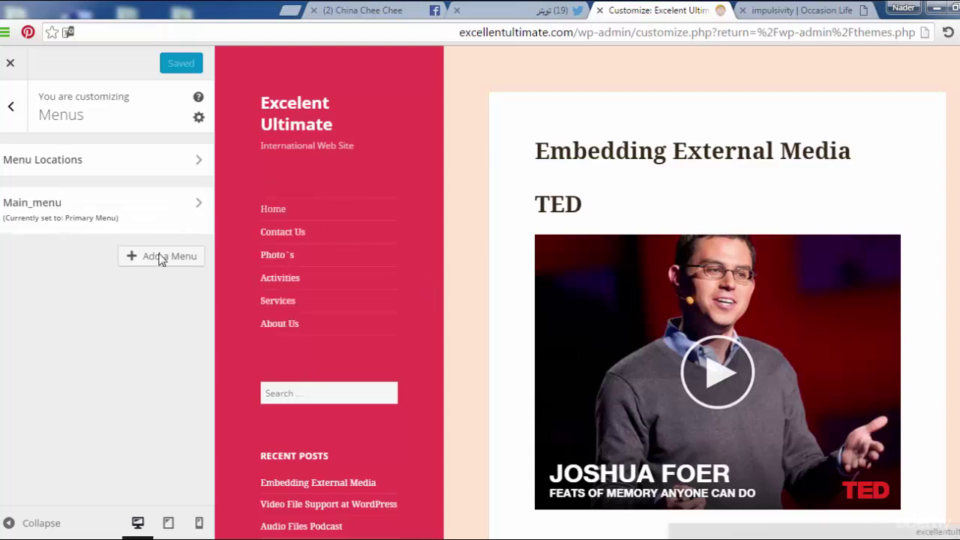
{"action": "left_click", "coordinate": [89, 216]}
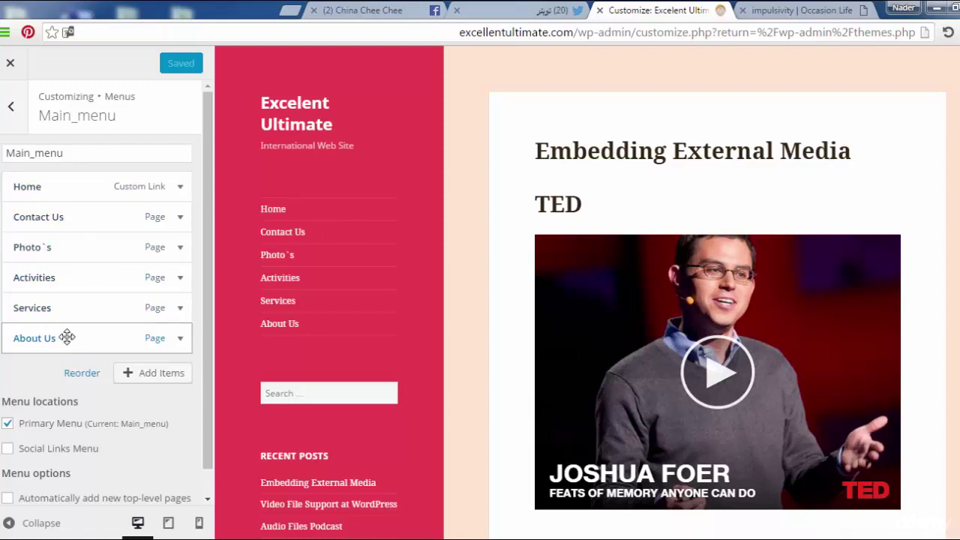
Reorder Main_menu so About Us is second, Photo`s follows Activities, and Contact Us is last.
{"action": "mouse_move", "coordinate": [67, 341]}
{"action": "left_mouse_down"}
{"action": "mouse_move", "coordinate": [62, 213]}
{"action": "mouse_move", "coordinate": [65, 342]}
{"action": "left_mouse_up"}
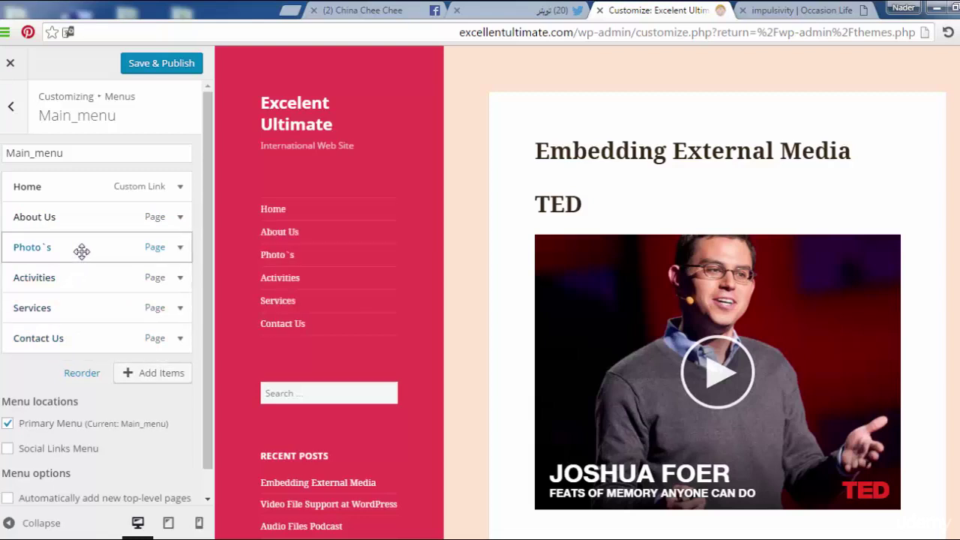
{"action": "mouse_move", "coordinate": [81, 251]}
{"action": "left_mouse_down"}
{"action": "mouse_move", "coordinate": [78, 305]}
{"action": "mouse_move", "coordinate": [70, 243]}
{"action": "mouse_move", "coordinate": [68, 250]}
{"action": "left_mouse_up"}
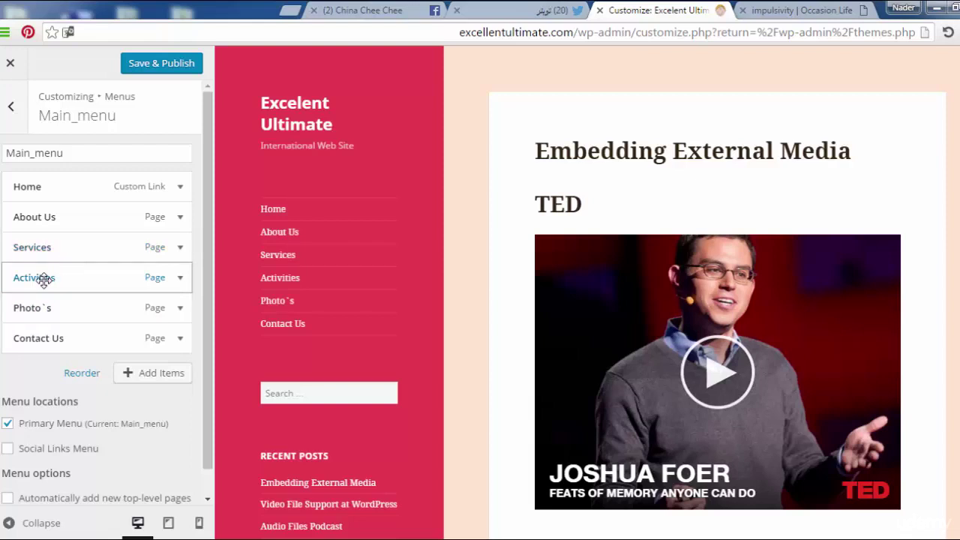
{"action": "left_click", "coordinate": [43, 279]}
{"action": "left_click", "coordinate": [60, 279]}
Nest Activities under Services, test the preview dropdown, then return Activities to top level and save.
{"action": "left_click_drag", "start_coordinate": [55, 277], "coordinate": [69, 279]}
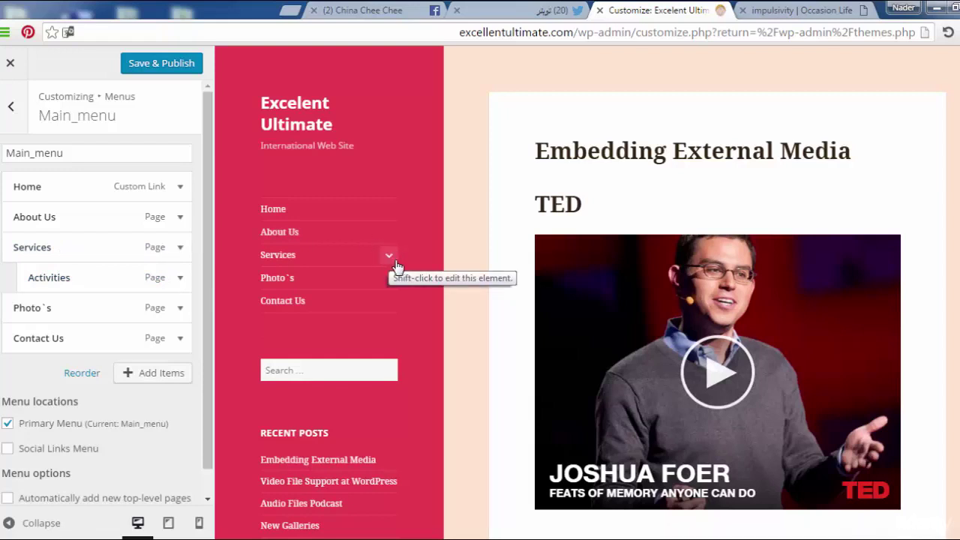
{"action": "left_click", "coordinate": [389, 260]}
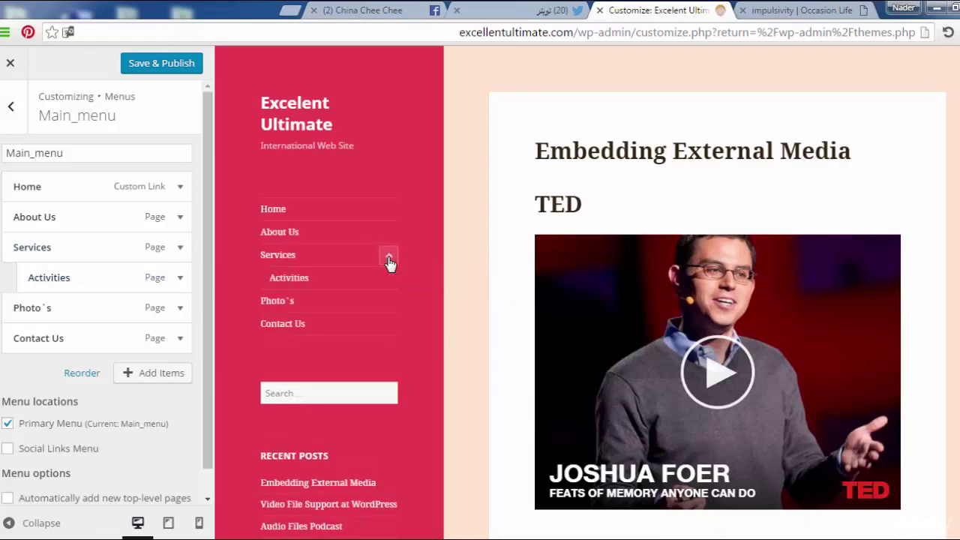
{"action": "left_click", "coordinate": [389, 259]}
{"action": "left_click", "coordinate": [389, 260]}
{"action": "left_click", "coordinate": [389, 259]}
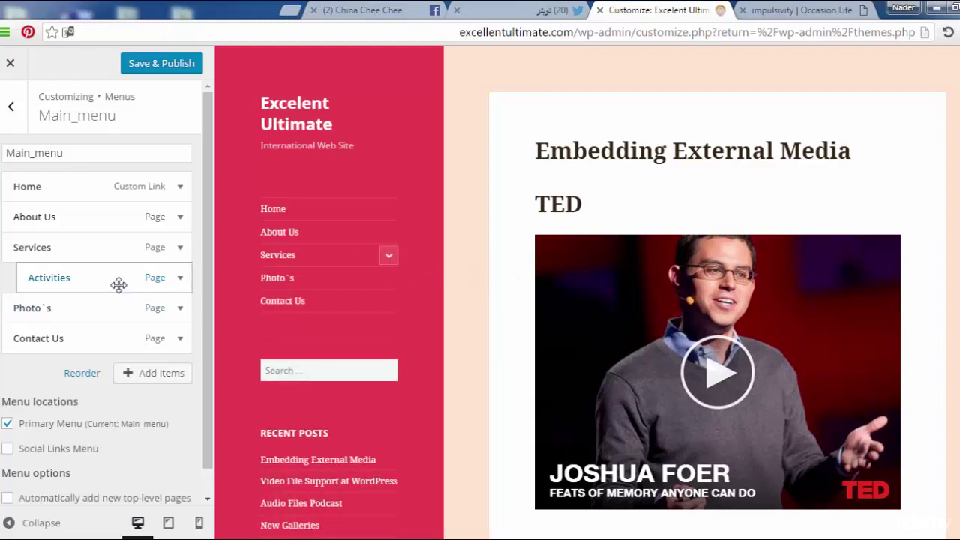
{"action": "mouse_move", "coordinate": [119, 284]}
{"action": "left_mouse_down"}
{"action": "mouse_move", "coordinate": [101, 284]}
{"action": "mouse_move", "coordinate": [115, 284]}
{"action": "left_mouse_up"}
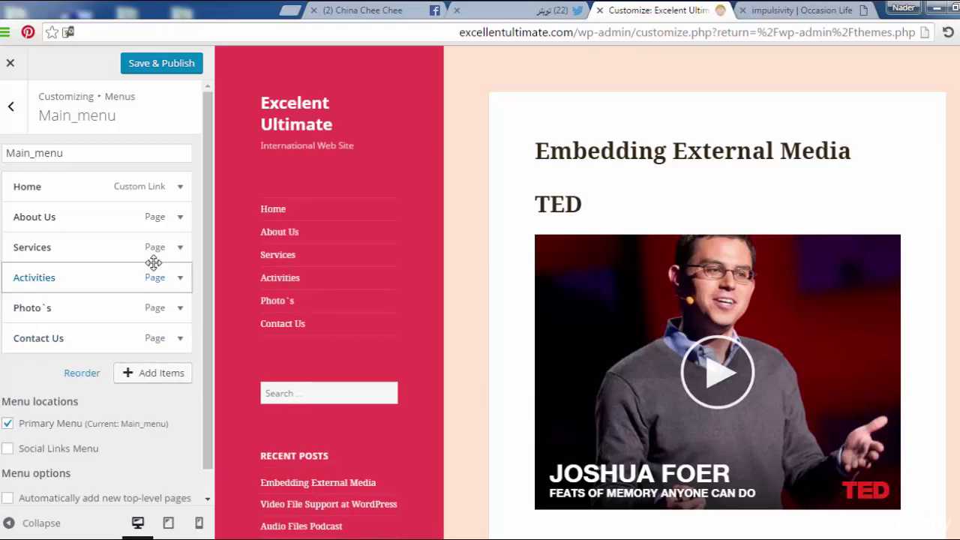
{"action": "left_click", "coordinate": [171, 67]}
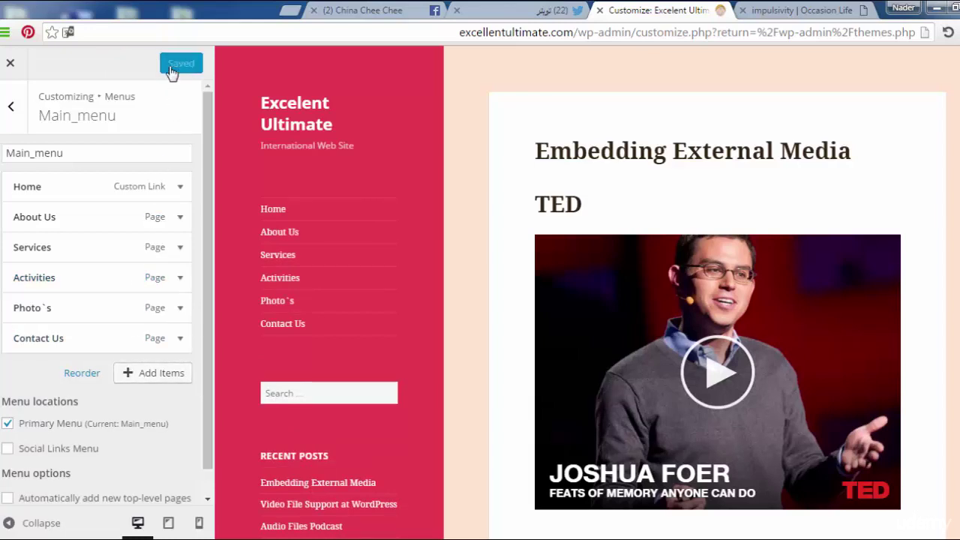
Give the About Us item a trial description 'About Us Page For Brief Descriptio'.
{"action": "left_click", "coordinate": [110, 219]}
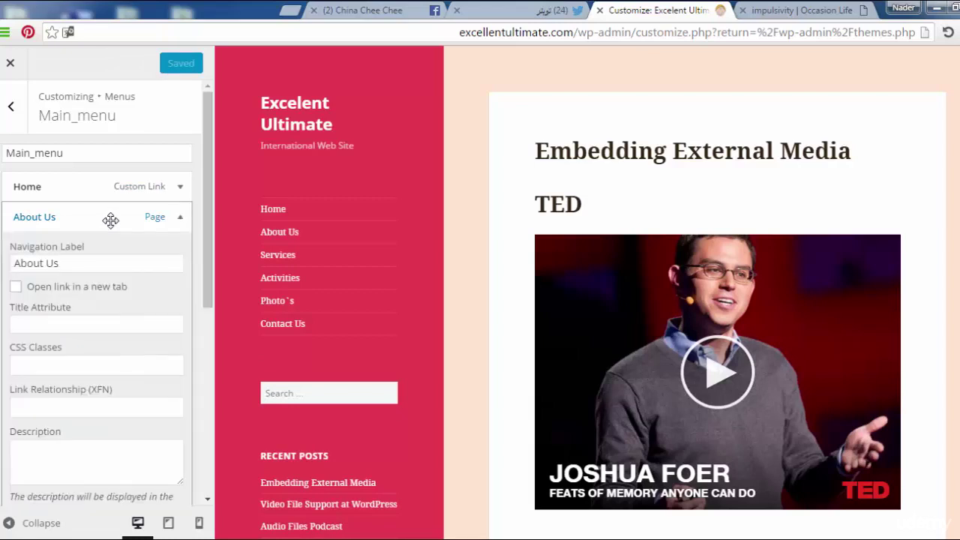
{"action": "left_click_drag", "start_coordinate": [208, 265], "coordinate": [208, 289]}
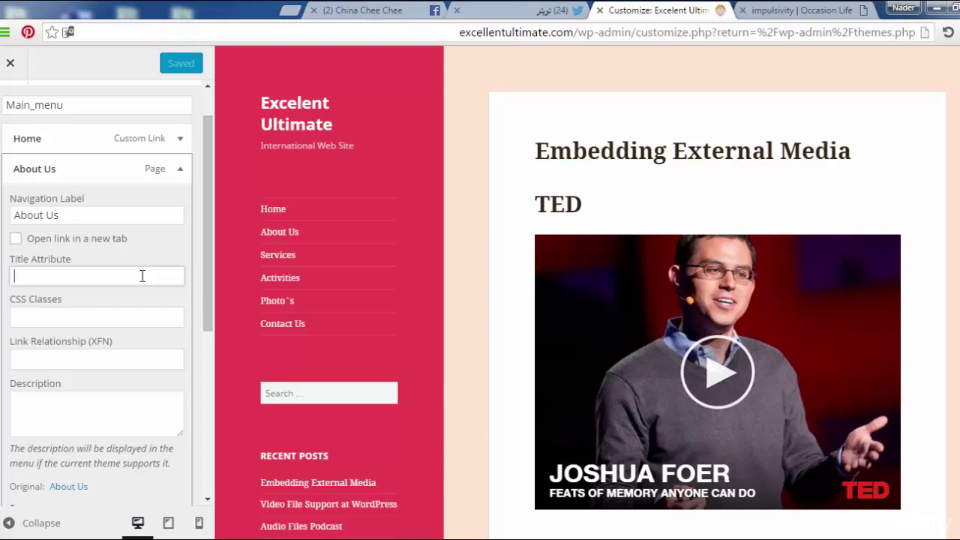
{"action": "left_click_drag", "start_coordinate": [204, 293], "coordinate": [204, 319]}
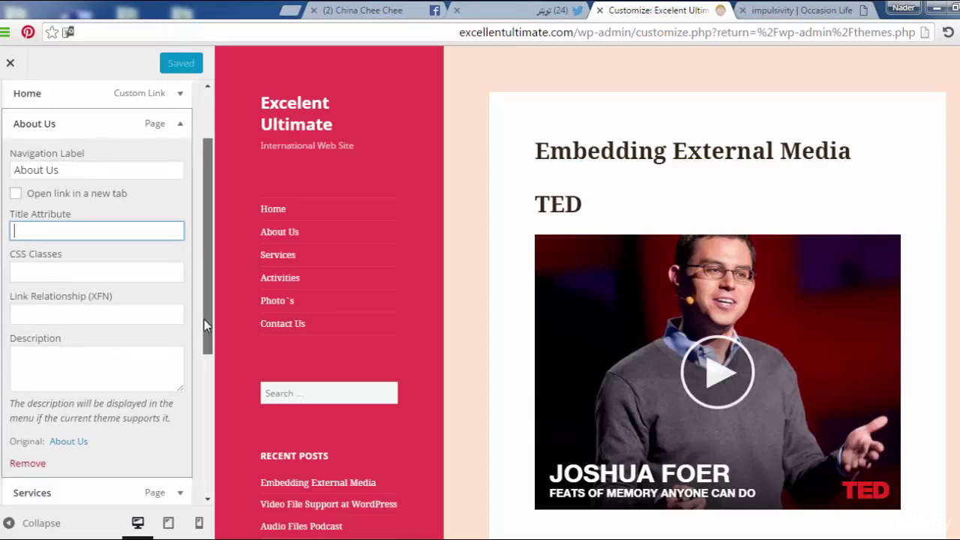
{"action": "left_click", "coordinate": [149, 270]}
{"action": "left_click", "coordinate": [135, 317]}
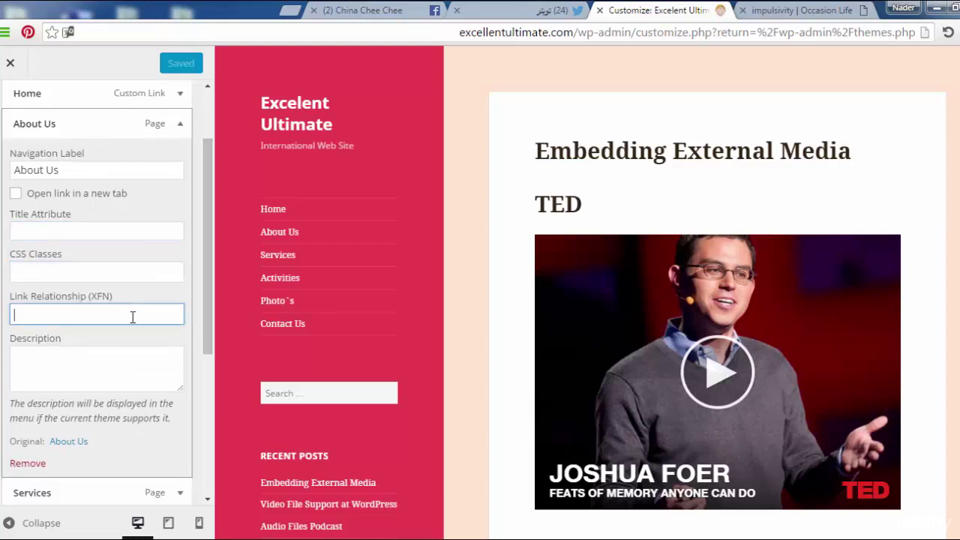
{"action": "left_click", "coordinate": [123, 371]}
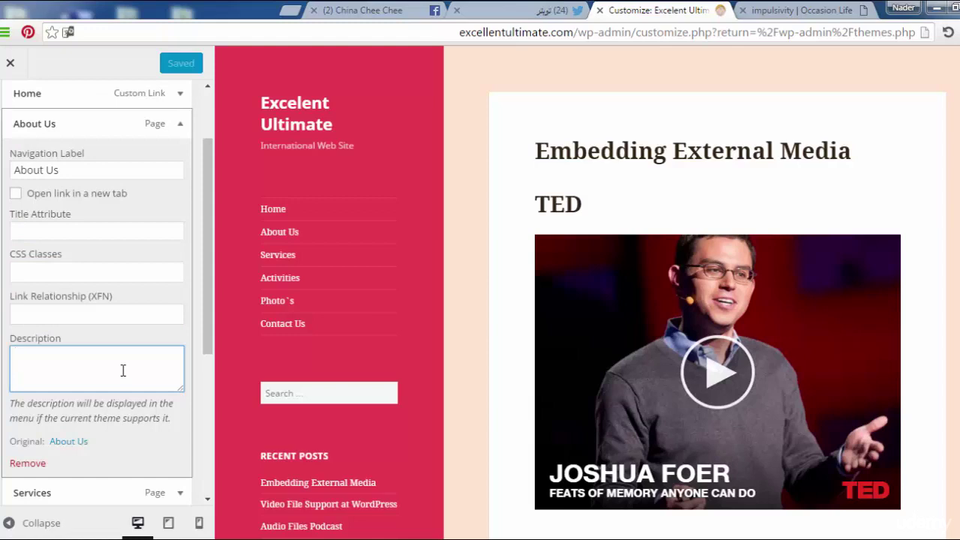
{"action": "type", "text": "Abo"}
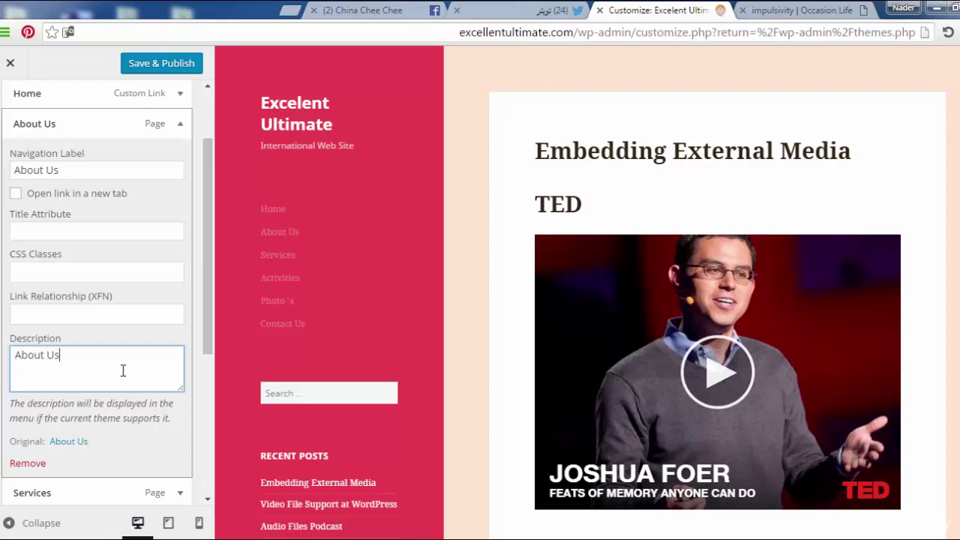
{"action": "type", "text": "ut Us "}
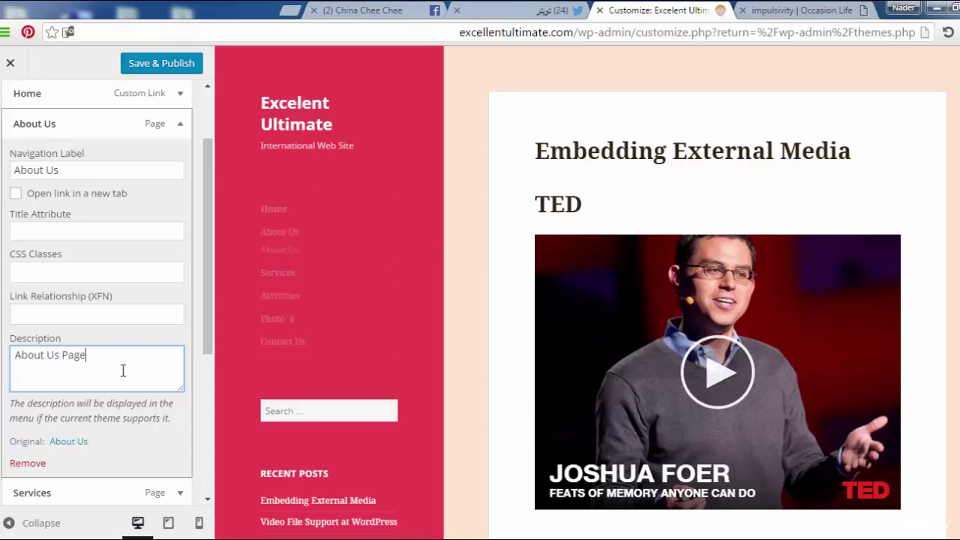
{"action": "type", "text": "Page For Brief Description"}
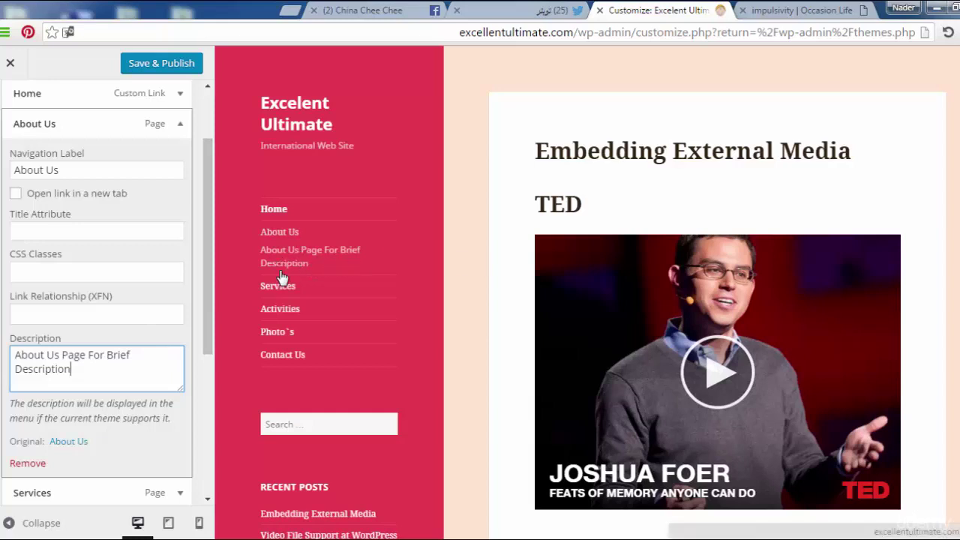
Clear the About Us description, collapse the item, and save and publish the menu.
{"action": "triple_click", "coordinate": [81, 377]}
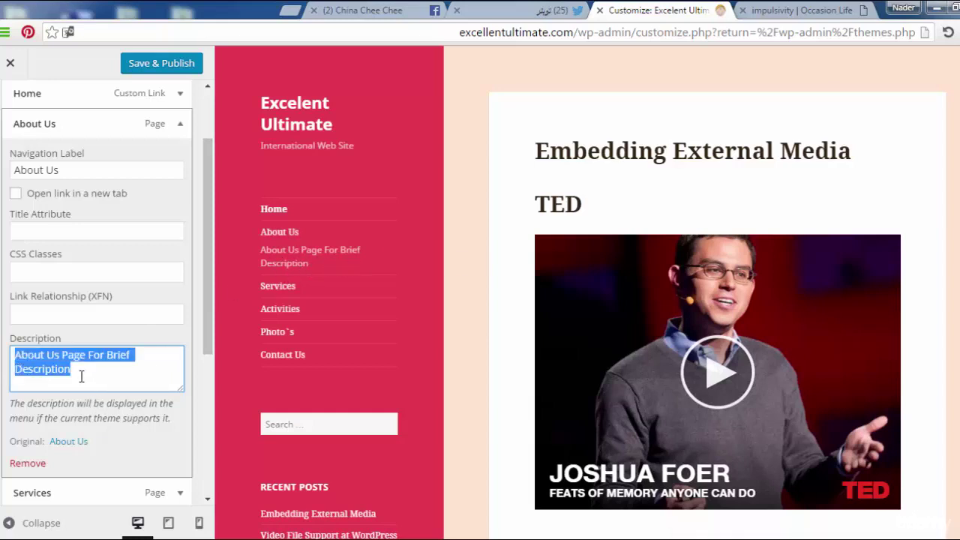
{"action": "key", "text": "BackSpace"}
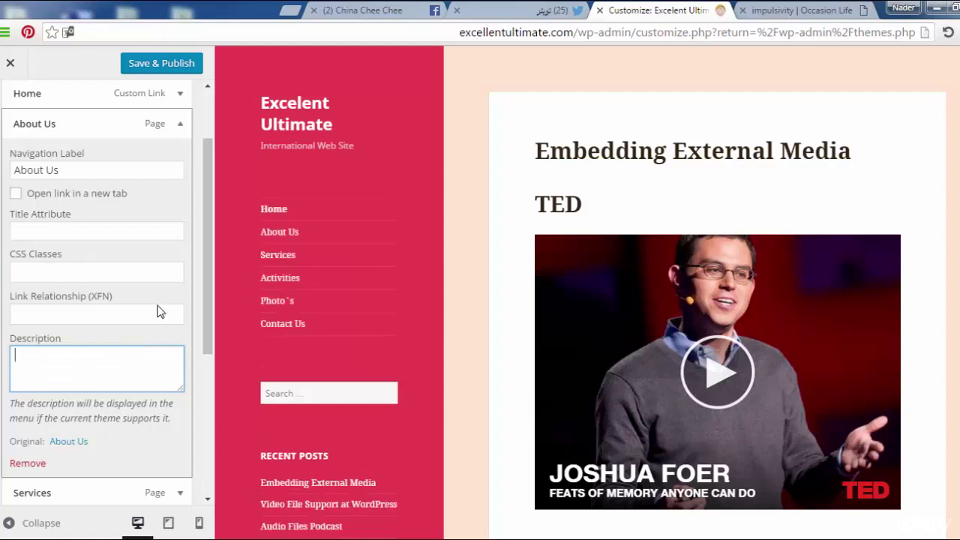
{"action": "scroll", "coordinate": [210, 298], "scroll_direction": "up", "scroll_amount": 1}
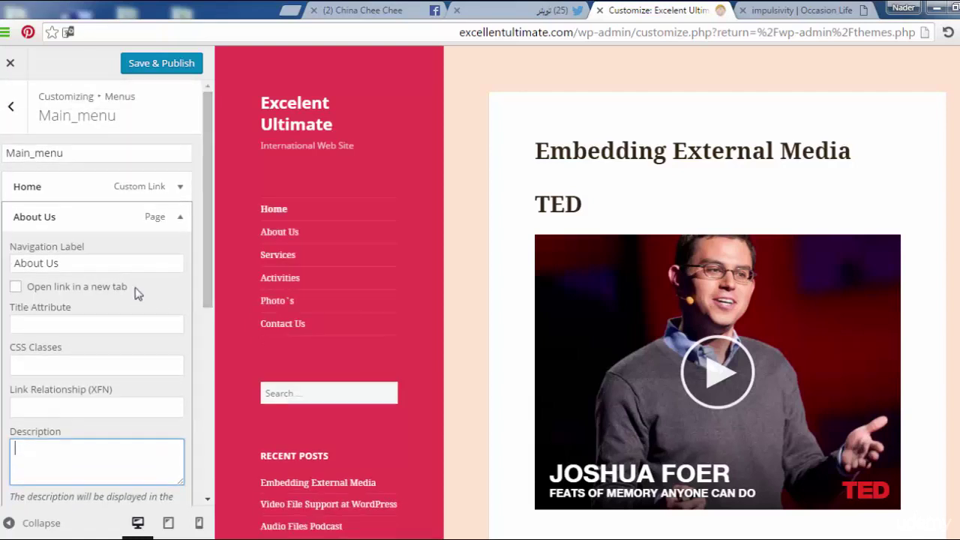
{"action": "left_click", "coordinate": [96, 217]}
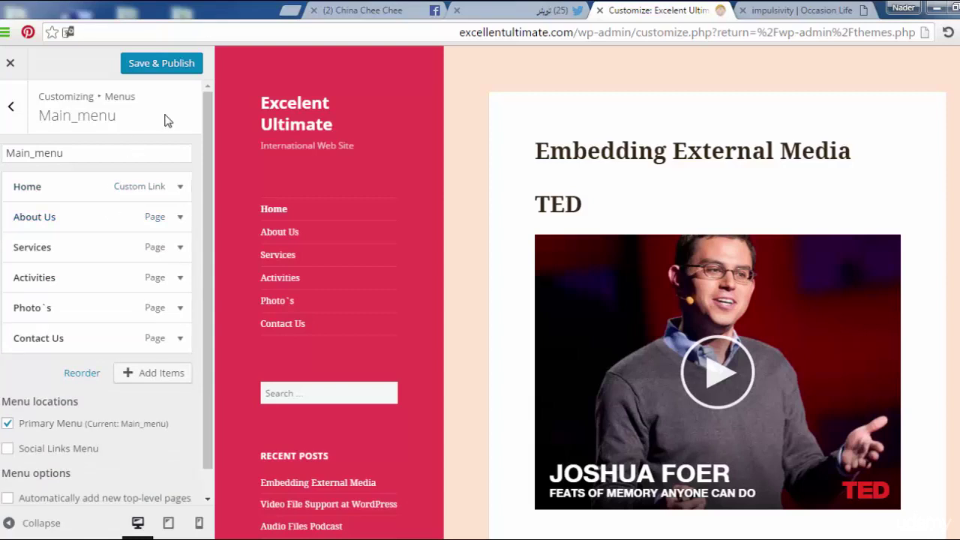
{"action": "left_click", "coordinate": [173, 65]}
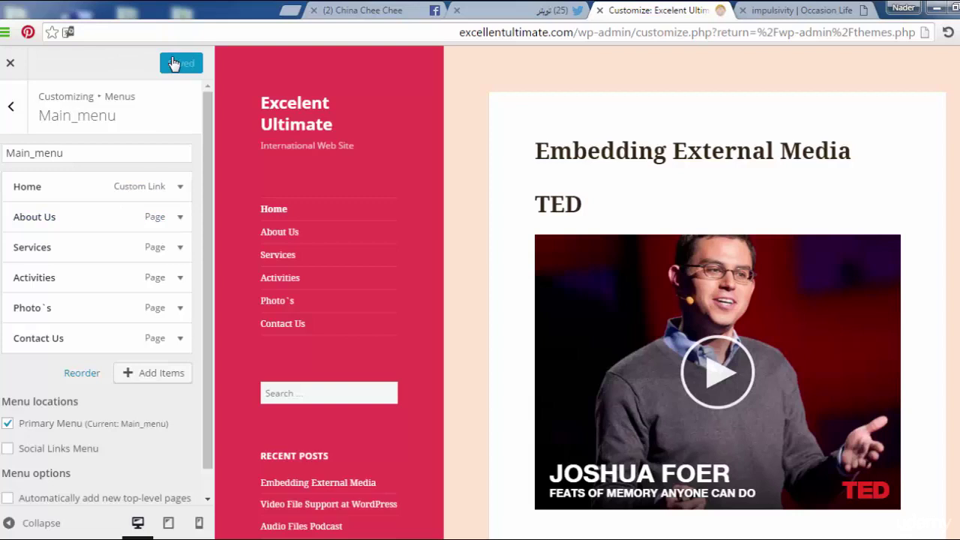
{"action": "left_click", "coordinate": [11, 111]}
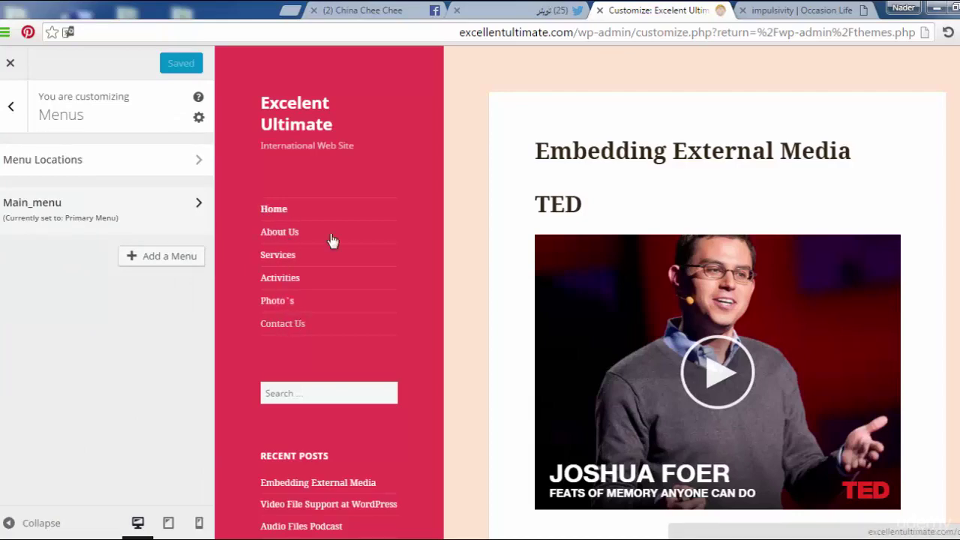
{"action": "scroll", "coordinate": [587, 292], "scroll_direction": "down", "scroll_amount": 20}
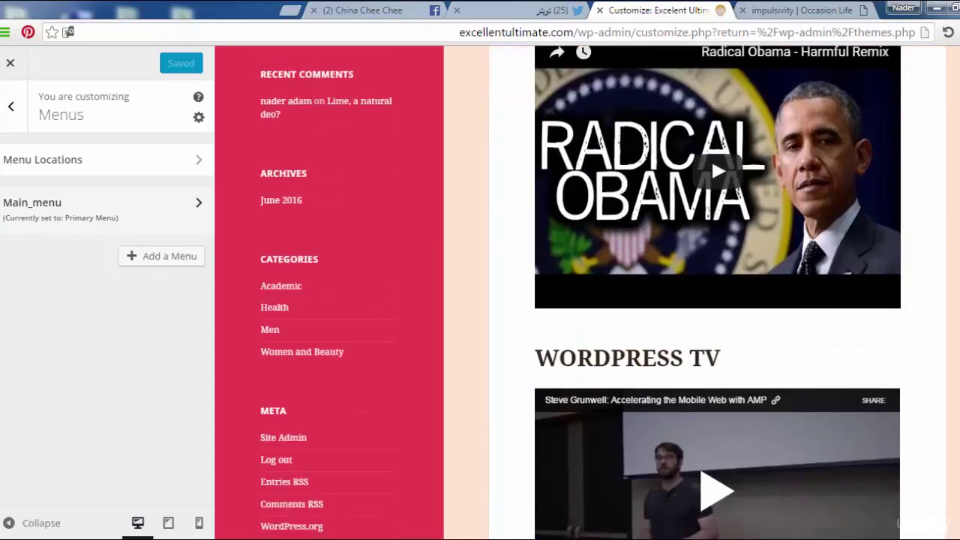
{"action": "scroll", "coordinate": [587, 293], "scroll_direction": "down", "scroll_amount": 10}
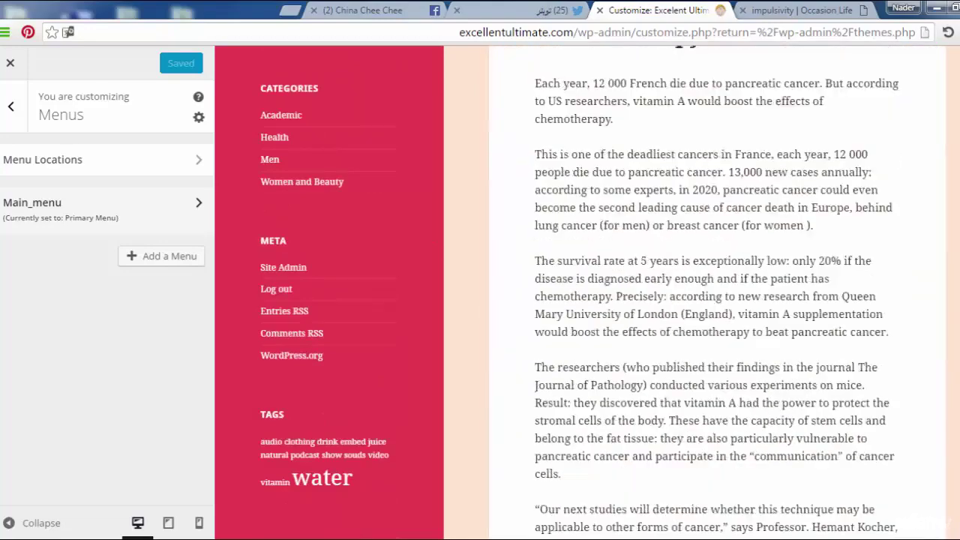
{"action": "scroll", "coordinate": [588, 293], "scroll_direction": "up", "scroll_amount": 10}
{"action": "scroll", "coordinate": [681, 107], "scroll_direction": "up", "scroll_amount": 15}
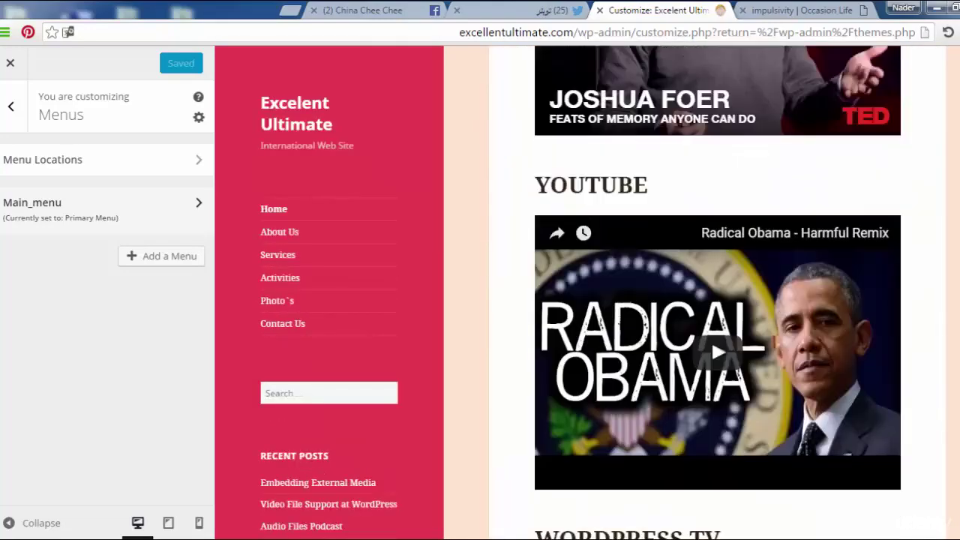
{"action": "left_click", "coordinate": [140, 219]}
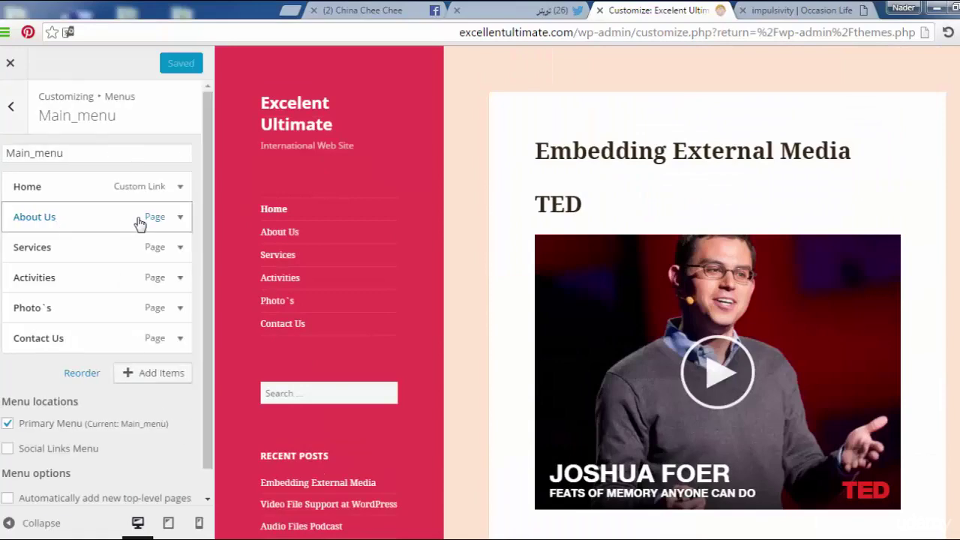
{"action": "scroll", "coordinate": [208, 353], "scroll_direction": "down", "scroll_amount": 1}
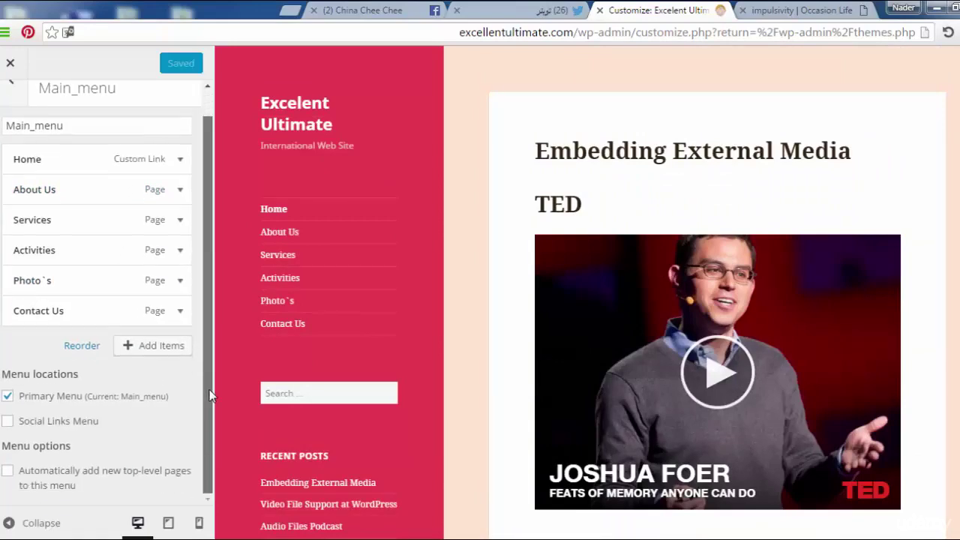
{"action": "left_click", "coordinate": [8, 422]}
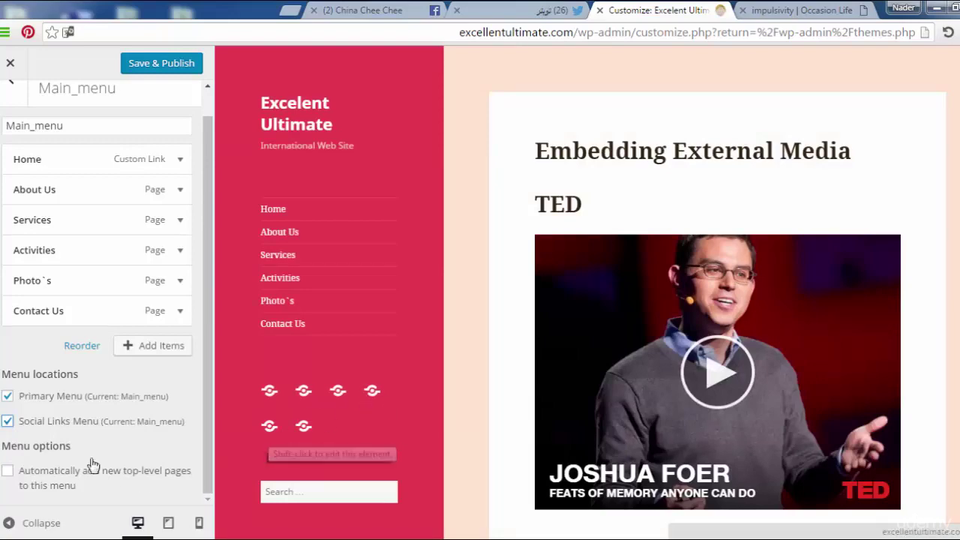
{"action": "left_click", "coordinate": [8, 421]}
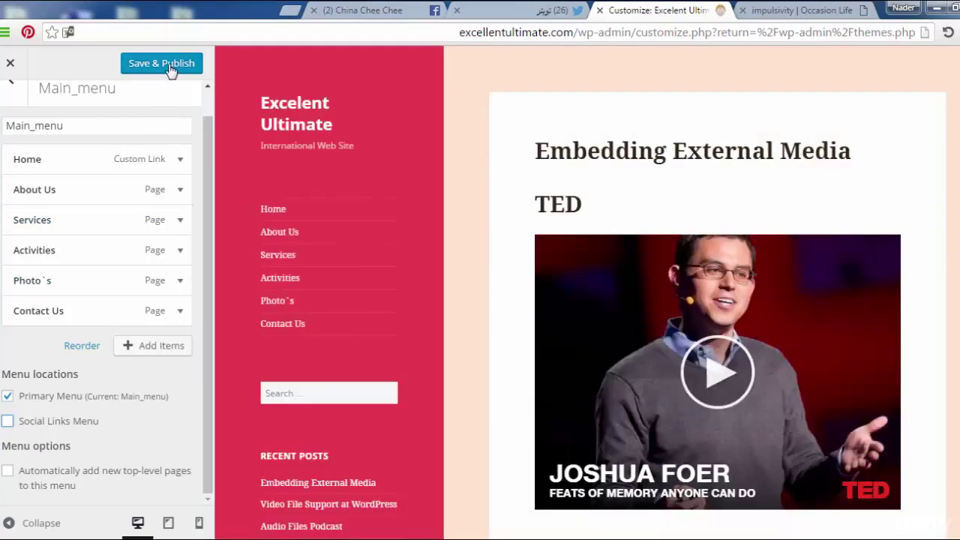
{"action": "left_click", "coordinate": [171, 68]}
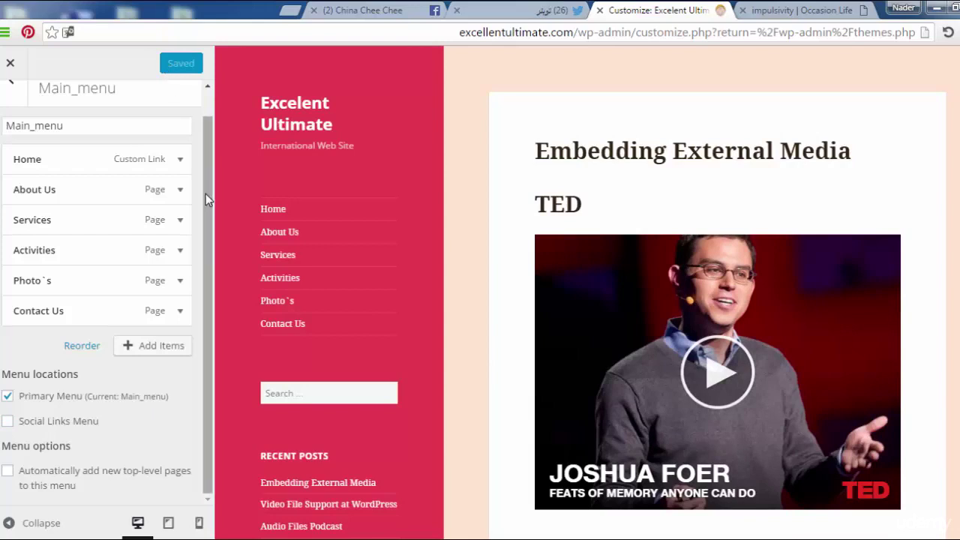
{"action": "left_click_drag", "start_coordinate": [205, 194], "coordinate": [203, 151]}
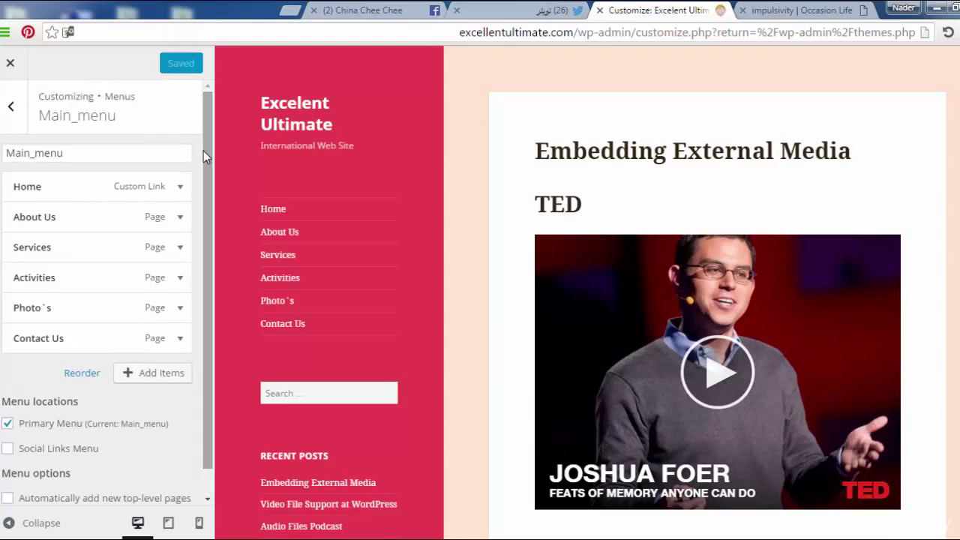
Create a menu named Social_menu and assign it to the Social Links Menu location.
{"action": "left_click", "coordinate": [19, 122]}
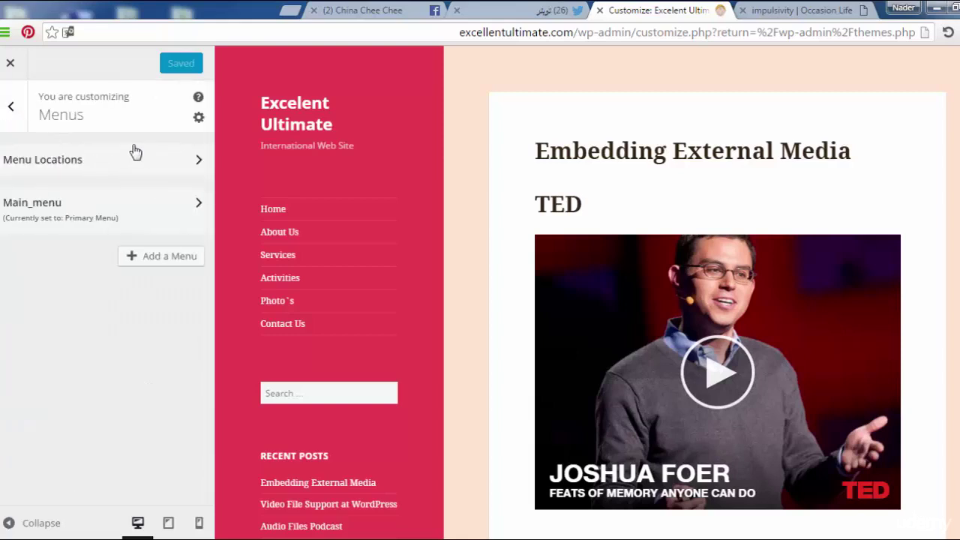
{"action": "left_click", "coordinate": [160, 262]}
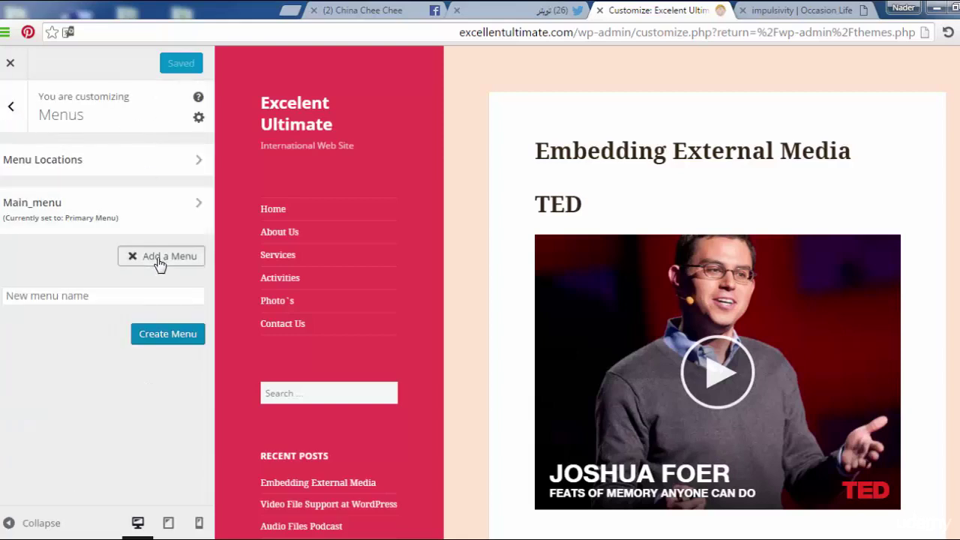
{"action": "left_click", "coordinate": [136, 298]}
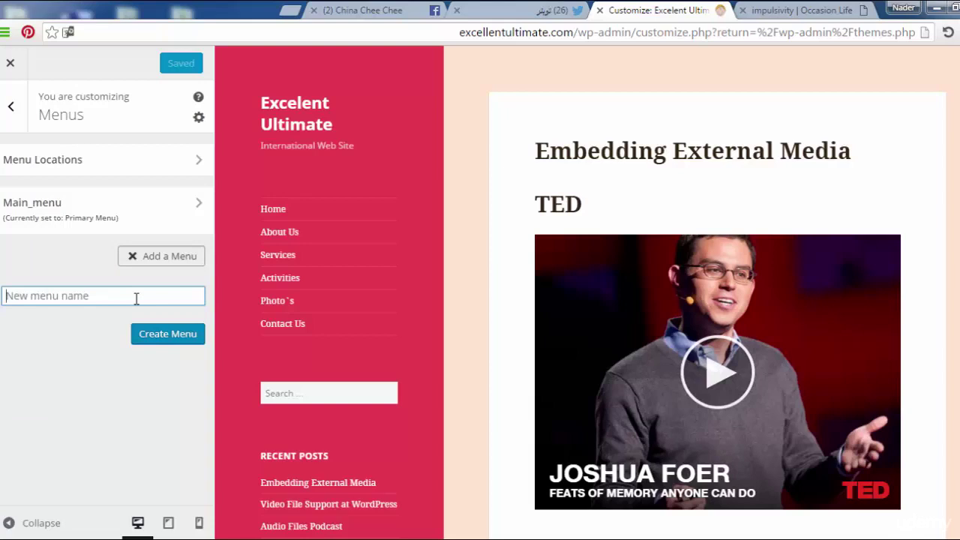
{"action": "type", "text": "Social_menu"}
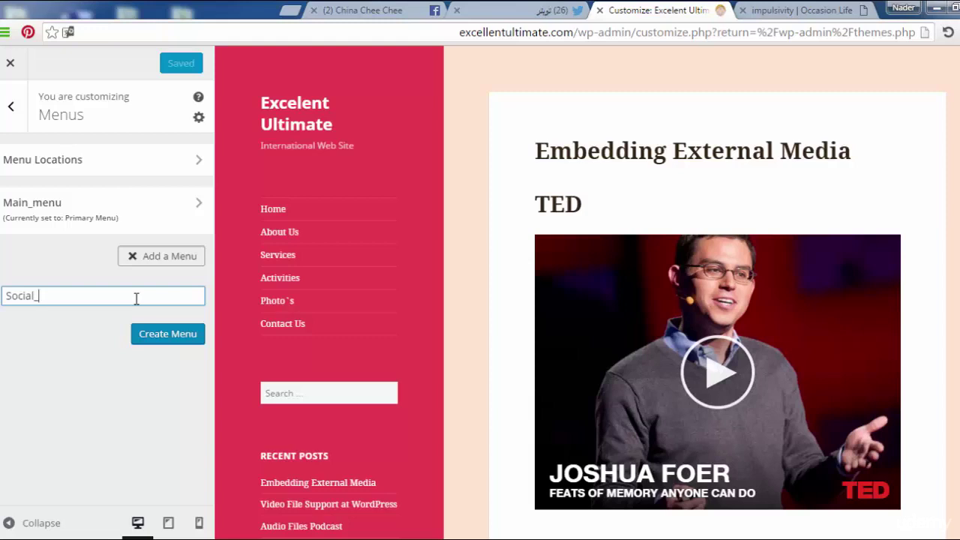
{"action": "left_click", "coordinate": [180, 342]}
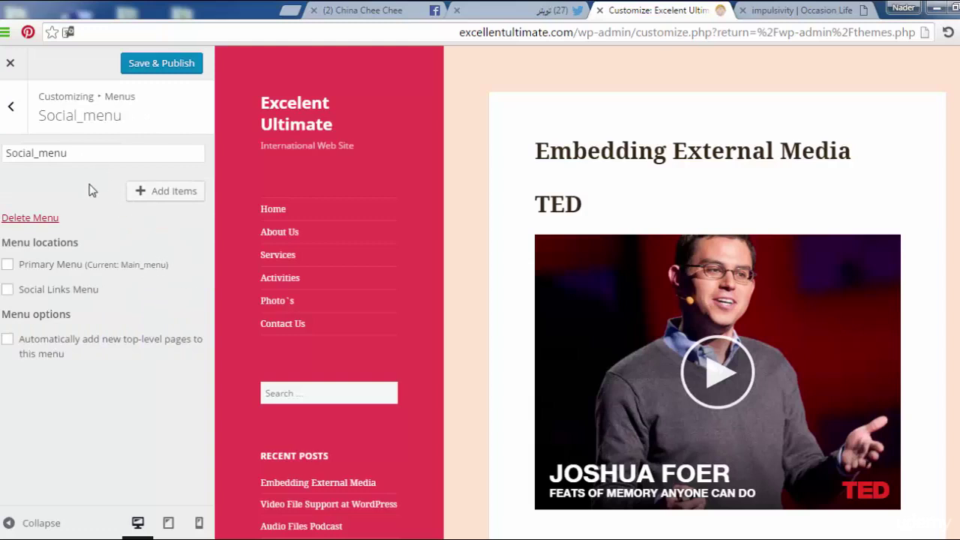
{"action": "left_click", "coordinate": [82, 153]}
{"action": "left_click", "coordinate": [7, 294]}
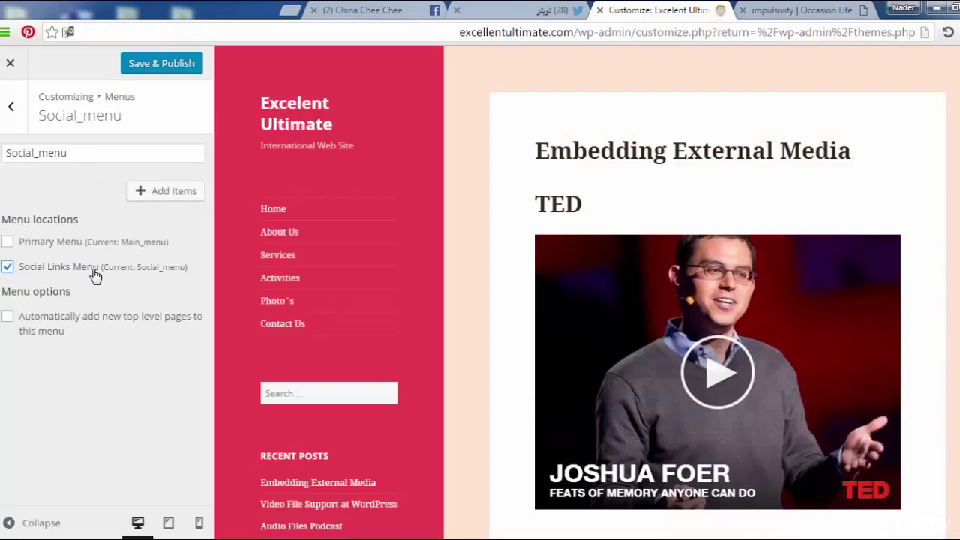
Show the Custom Links fields under Add Items for Social_menu, with the Twitter tab opened.
{"action": "left_click", "coordinate": [166, 192]}
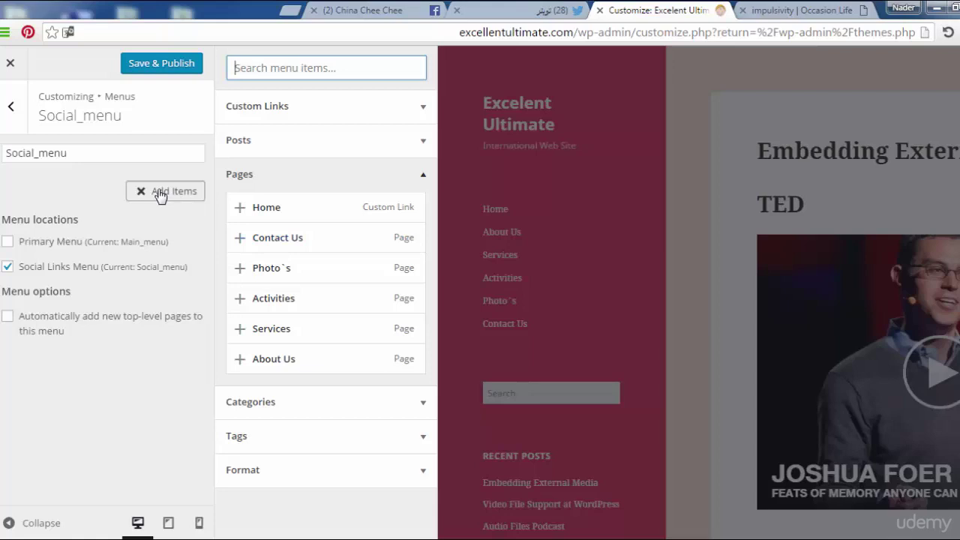
{"action": "left_click", "coordinate": [330, 114]}
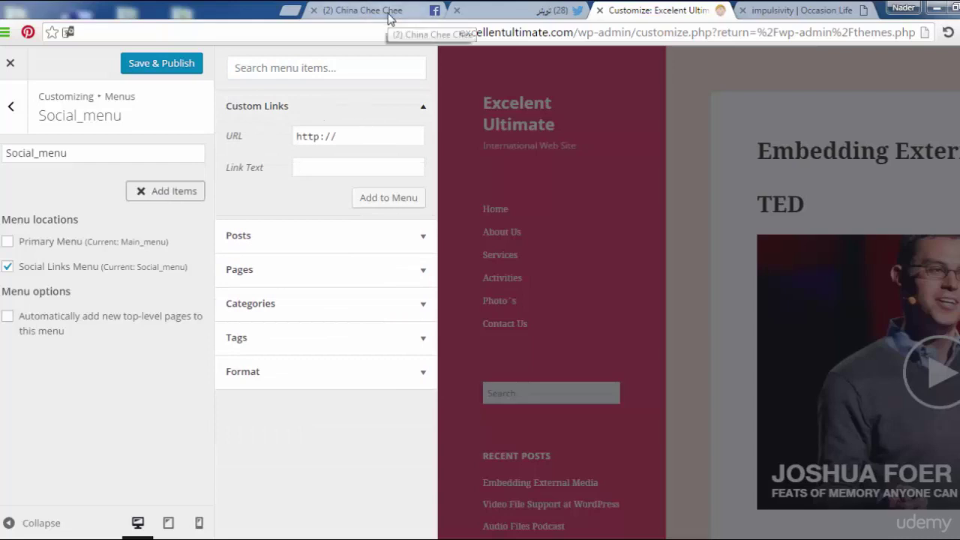
{"action": "left_click", "coordinate": [528, 11]}
{"action": "left_click", "coordinate": [545, 39]}
{"action": "key", "text": "ctrl+c"}
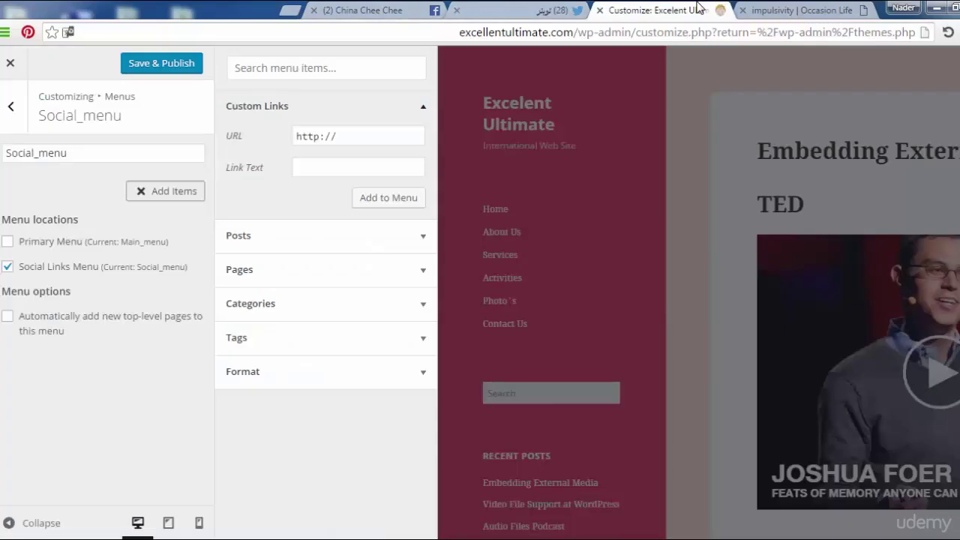
{"action": "left_click", "coordinate": [701, 7]}
{"action": "left_click", "coordinate": [371, 135]}
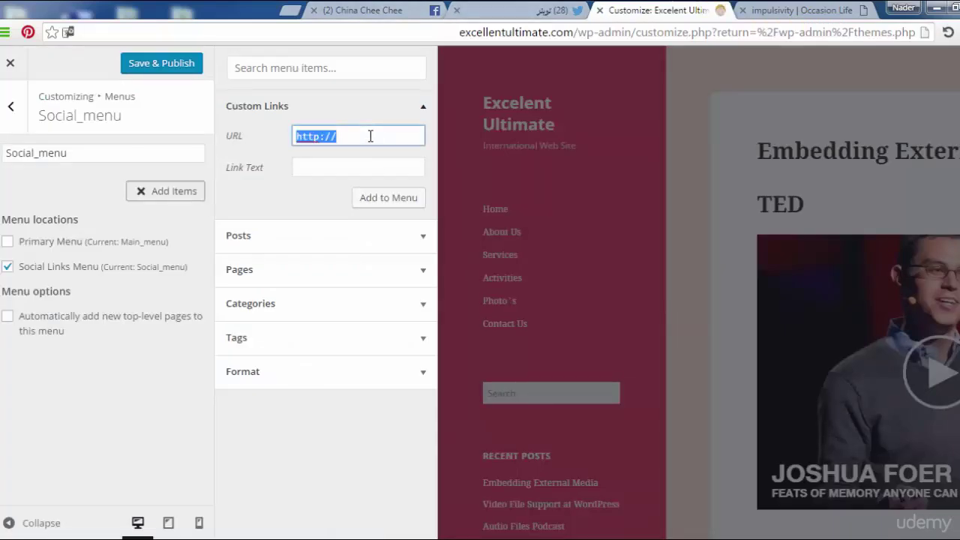
{"action": "key", "text": "ctrl+v"}
{"action": "left_click", "coordinate": [354, 168]}
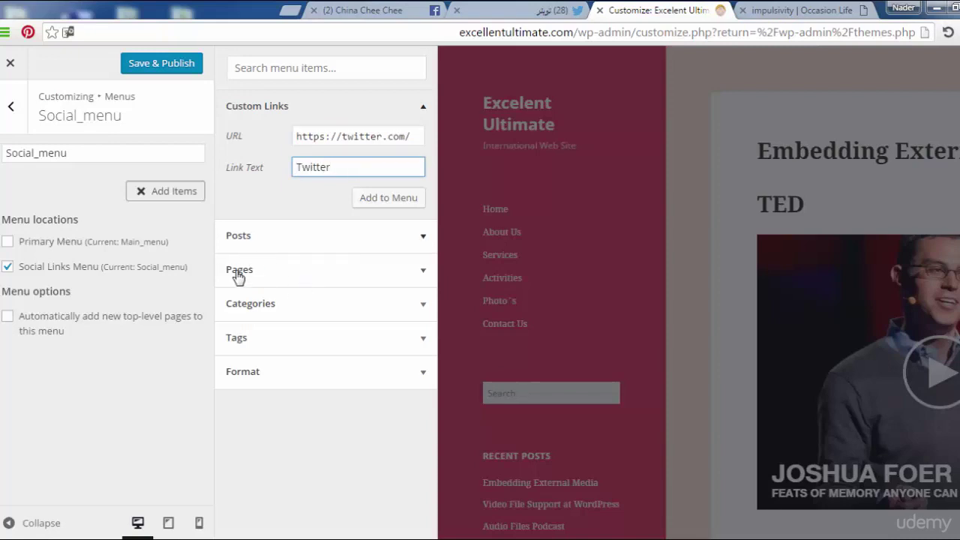
{"action": "left_click", "coordinate": [375, 197]}
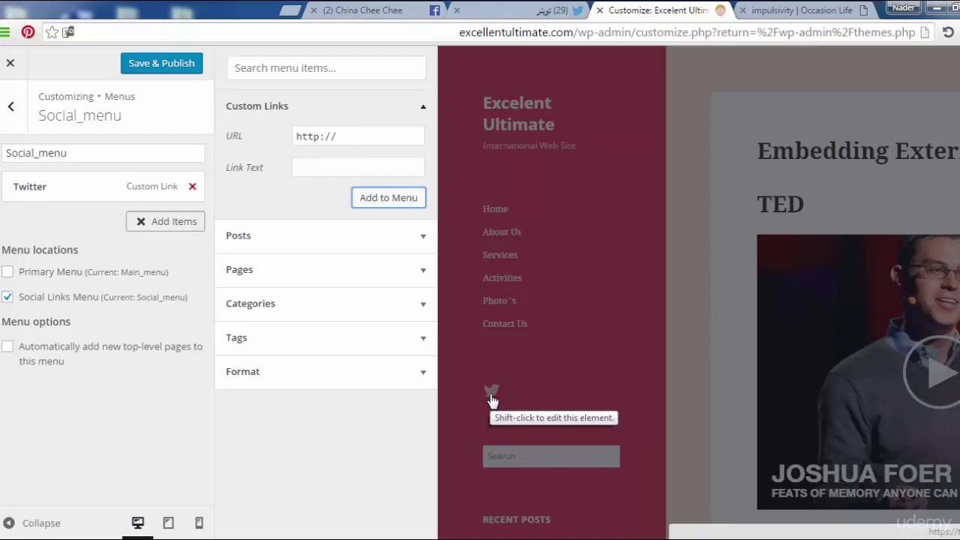
Add a FaceBook custom link using the copied Facebook page address.
{"action": "left_click", "coordinate": [384, 8]}
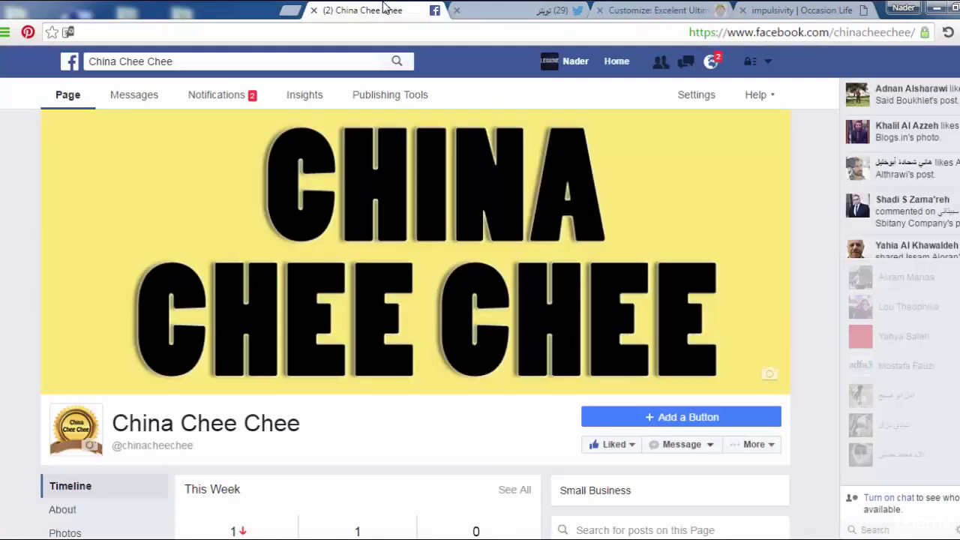
{"action": "left_click", "coordinate": [608, 31]}
{"action": "key", "text": "ctrl+c"}
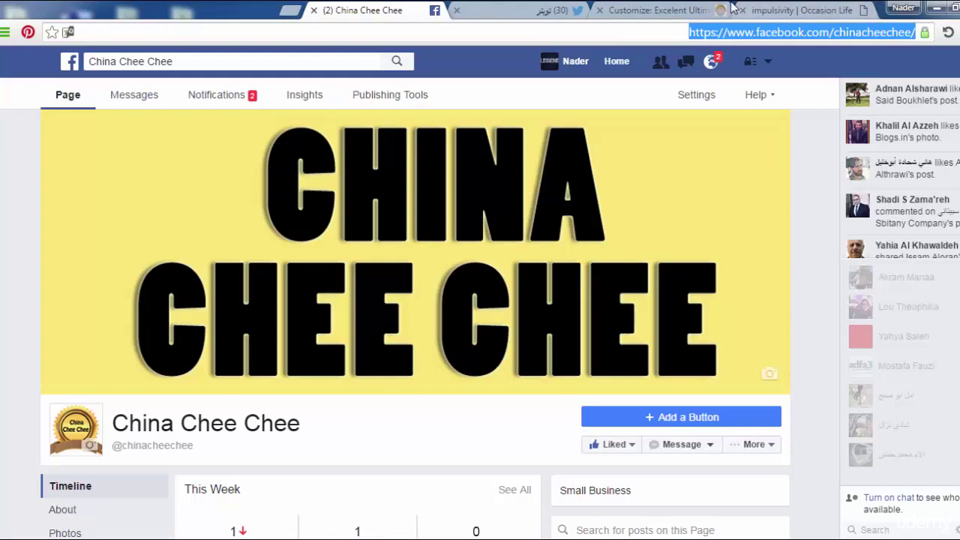
{"action": "left_click", "coordinate": [651, 9]}
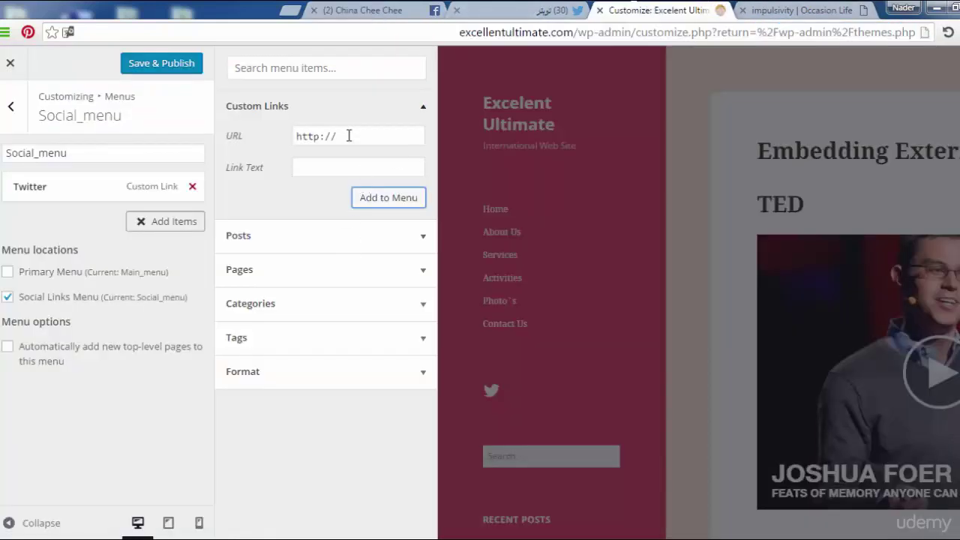
{"action": "triple_click", "coordinate": [349, 135]}
{"action": "key", "text": "ctrl+v"}
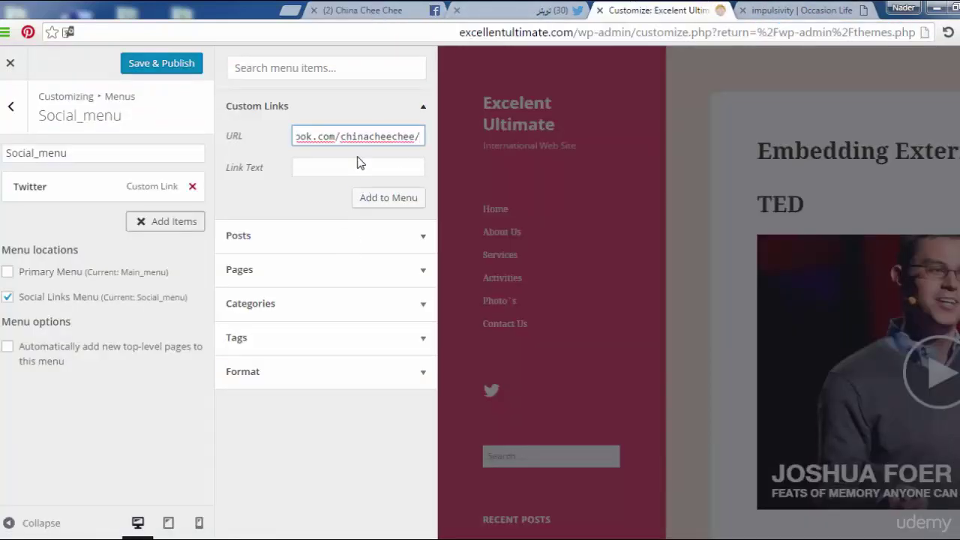
{"action": "left_click", "coordinate": [360, 167]}
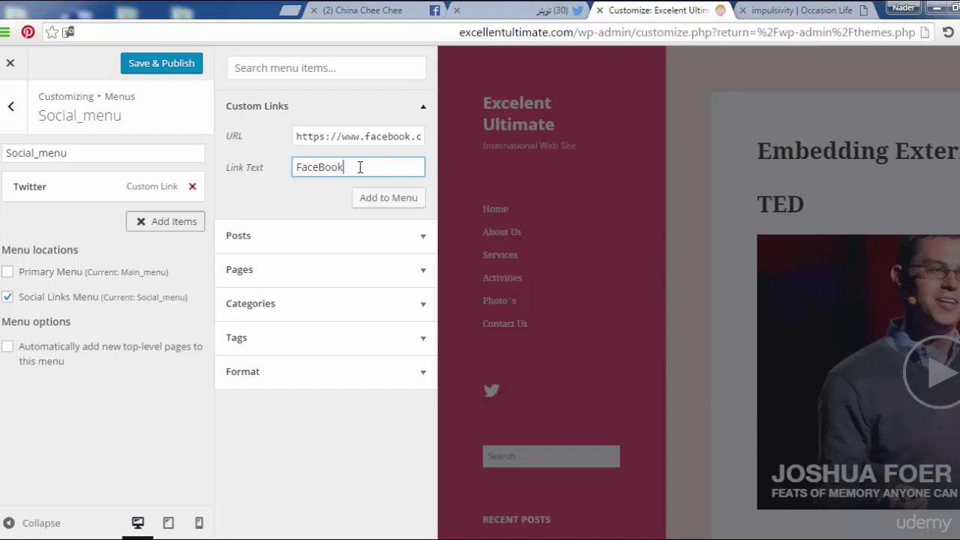
{"action": "type", "text": "FaceBook"}
{"action": "left_click", "coordinate": [397, 201]}
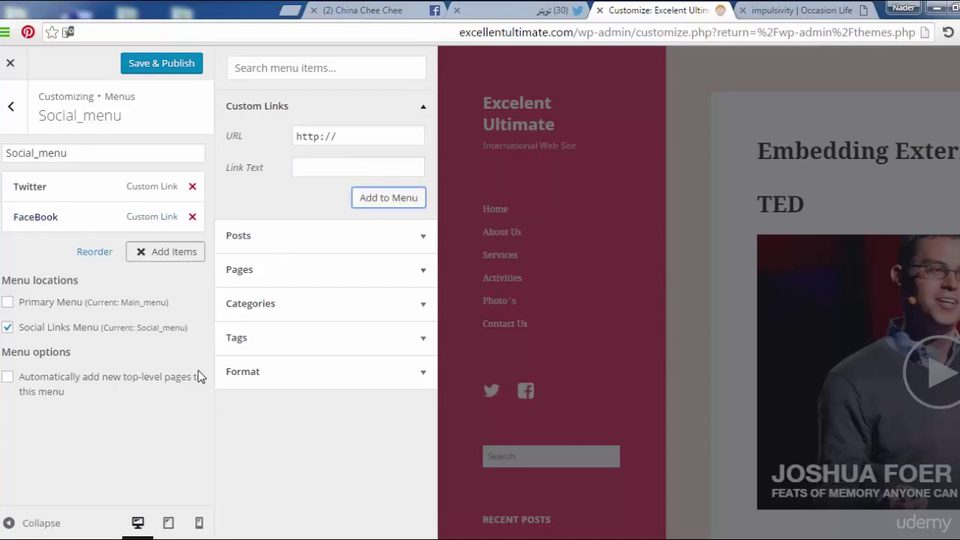
{"action": "left_click", "coordinate": [359, 137]}
{"action": "type", "text": "w"}
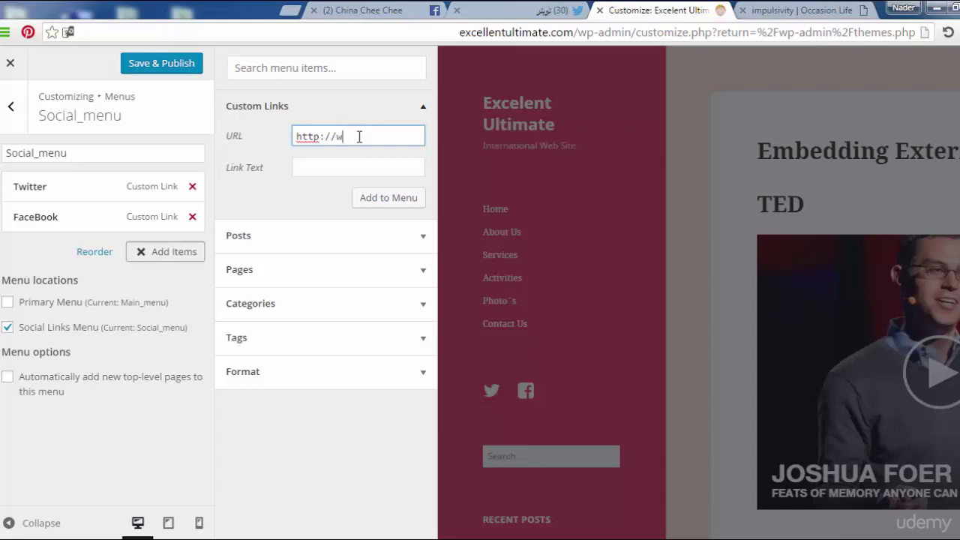
{"action": "type", "text": "ww"}
{"action": "type", "text": ".google,.com"}
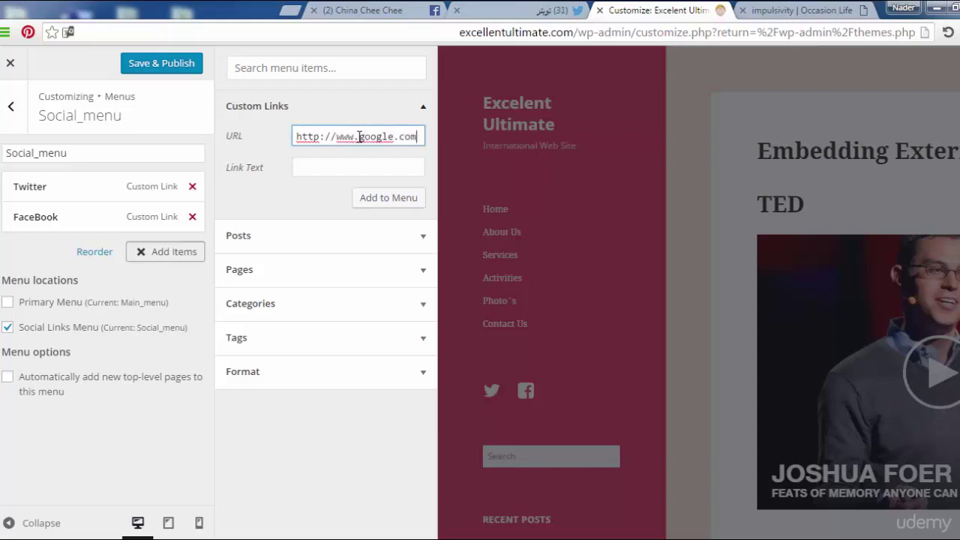
{"action": "left_click", "coordinate": [376, 168]}
{"action": "type", "text": "google+"}
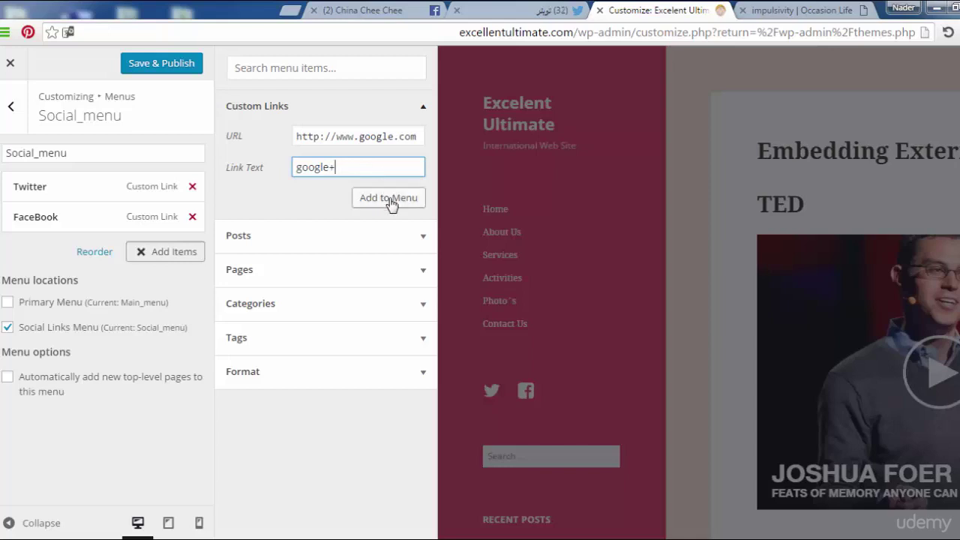
{"action": "left_click", "coordinate": [390, 200]}
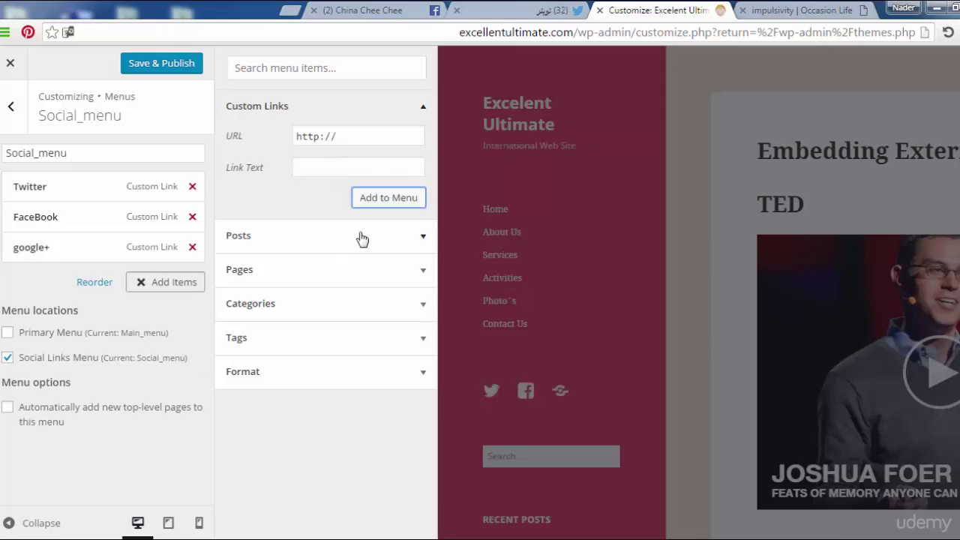
Clear the google+ item's navigation label and remove the item from Social_menu.
{"action": "left_click", "coordinate": [112, 248]}
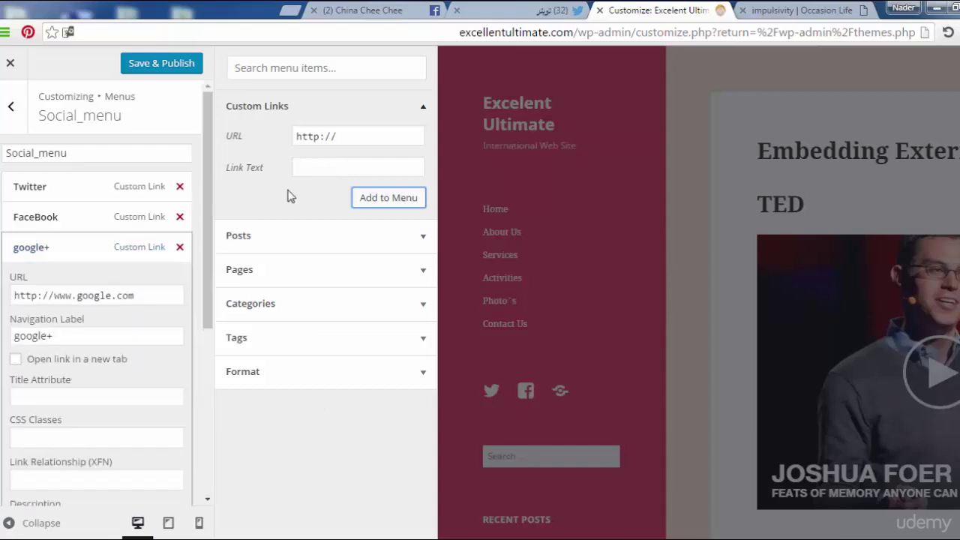
{"action": "left_click", "coordinate": [87, 339]}
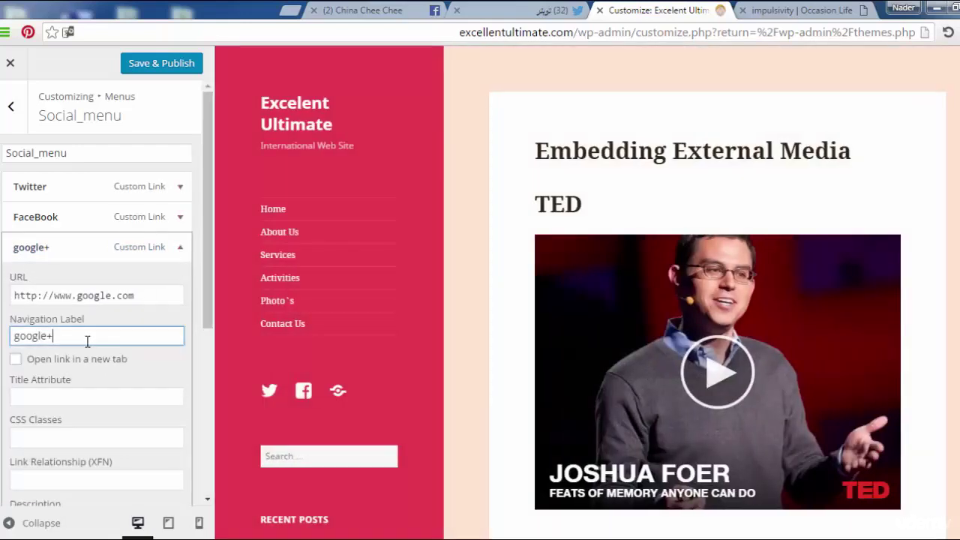
{"action": "key", "text": "BackSpace"}
{"action": "left_click_drag", "start_coordinate": [212, 308], "coordinate": [211, 319]}
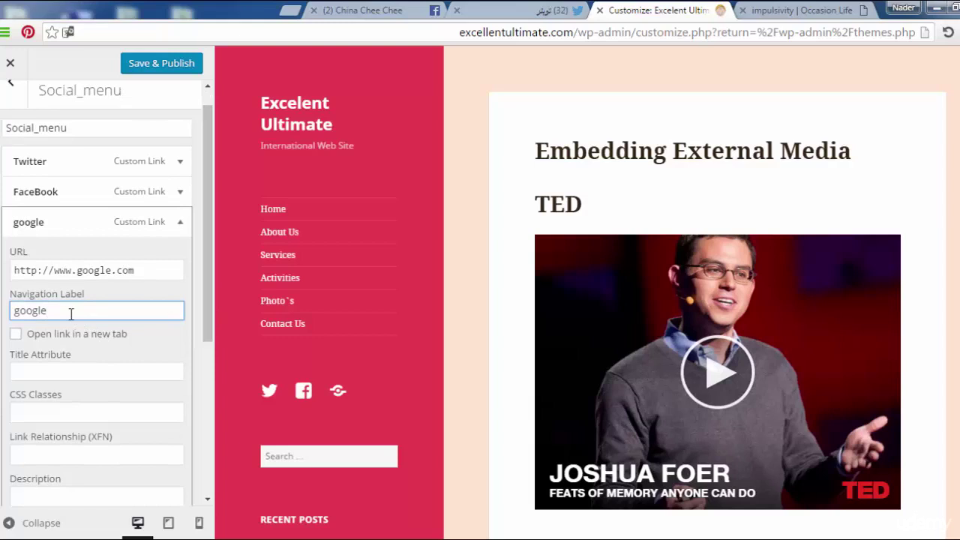
{"action": "type", "text": "+"}
{"action": "key", "text": "BackSpace"}
{"action": "key", "text": "BackSpace"}
{"action": "key", "text": "BackSpace"}
{"action": "key", "text": "BackSpace"}
{"action": "key", "text": "BackSpace"}
{"action": "key", "text": "BackSpace"}
{"action": "key", "text": "BackSpace"}
{"action": "key", "text": "BackSpace"}
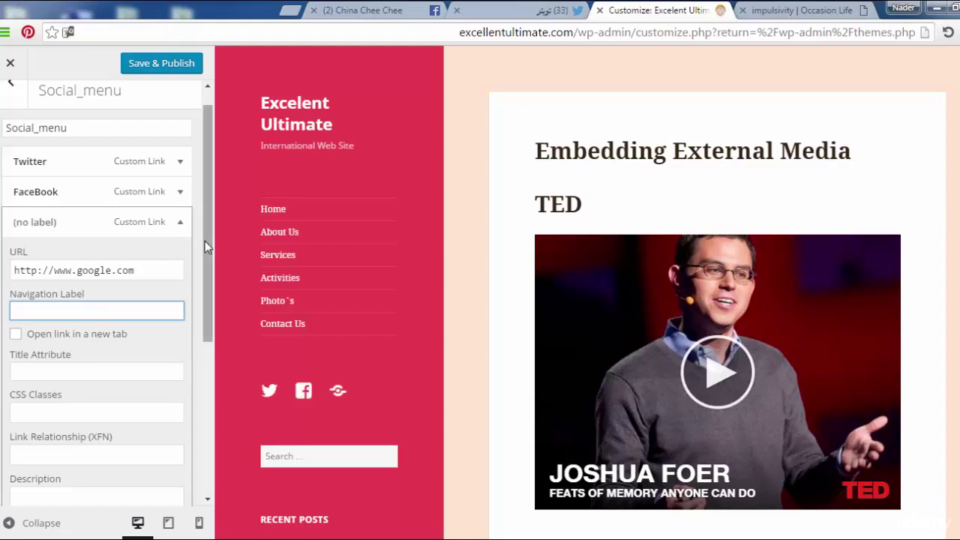
{"action": "scroll", "coordinate": [212, 278], "scroll_direction": "down", "scroll_amount": 2}
{"action": "scroll", "coordinate": [211, 278], "scroll_direction": "down", "scroll_amount": 3}
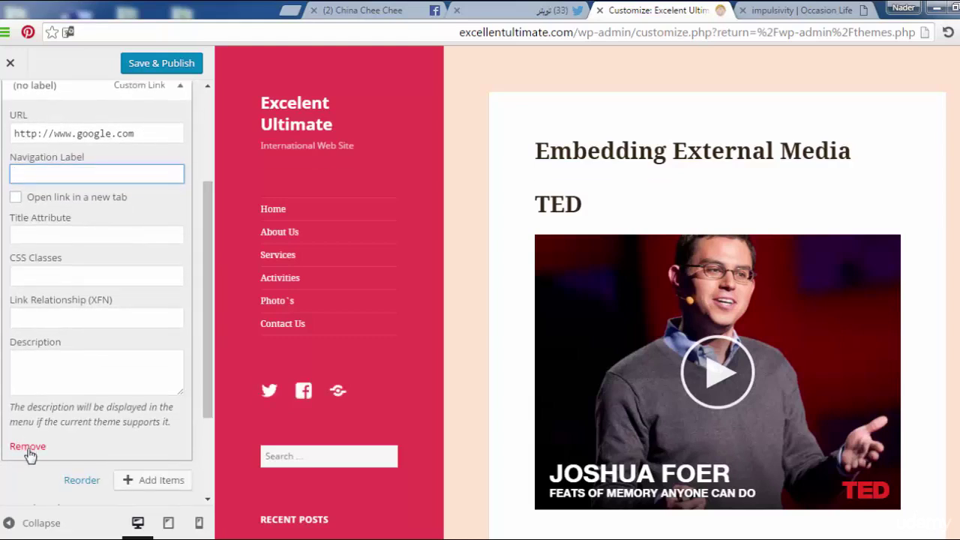
{"action": "left_click", "coordinate": [30, 447]}
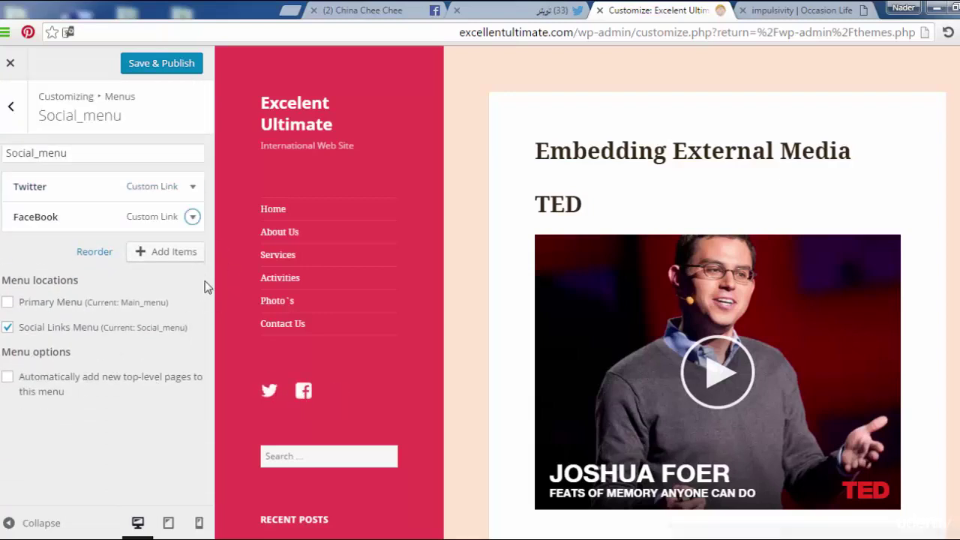
Publish the Social_menu changes, exit the customizer, and view the live site's Twitter and Facebook icons.
{"action": "left_click", "coordinate": [172, 66]}
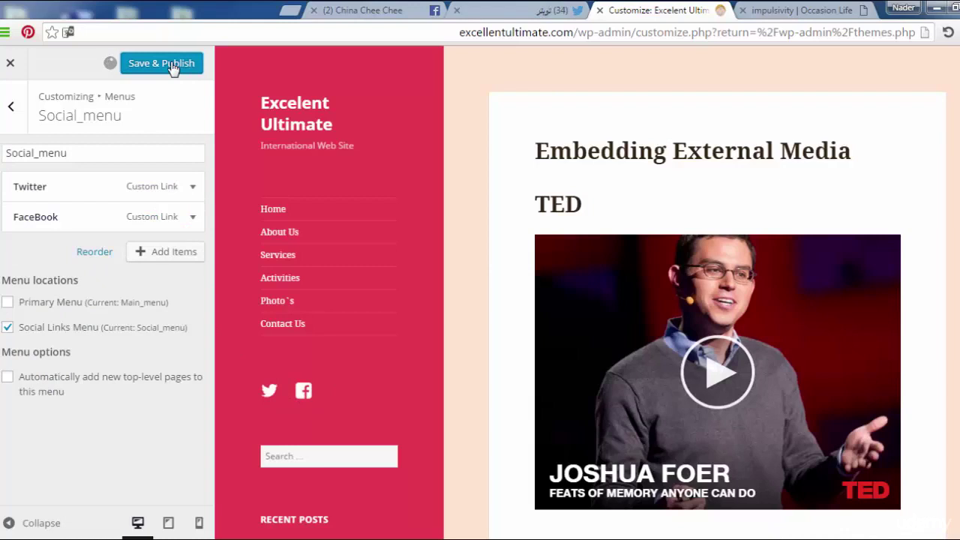
{"action": "left_click", "coordinate": [18, 111]}
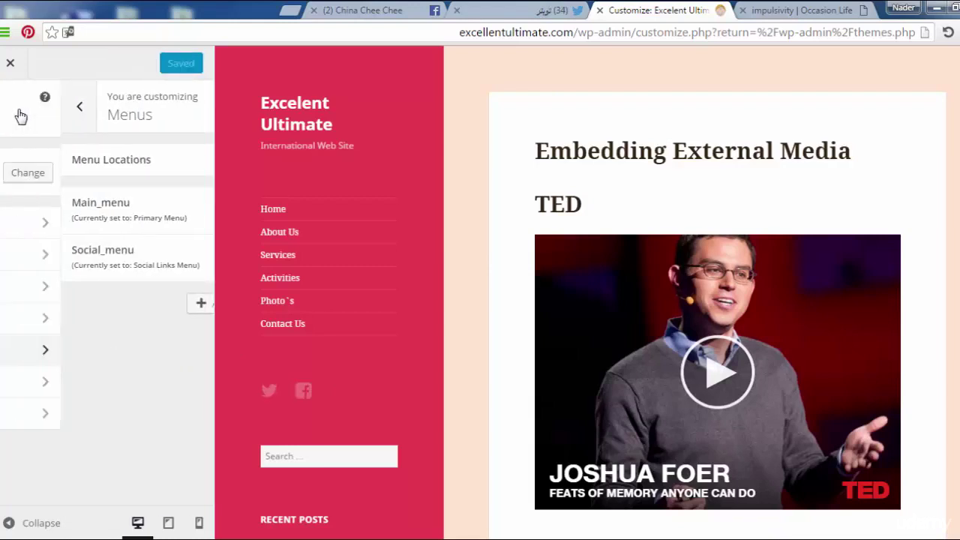
{"action": "left_click", "coordinate": [11, 65]}
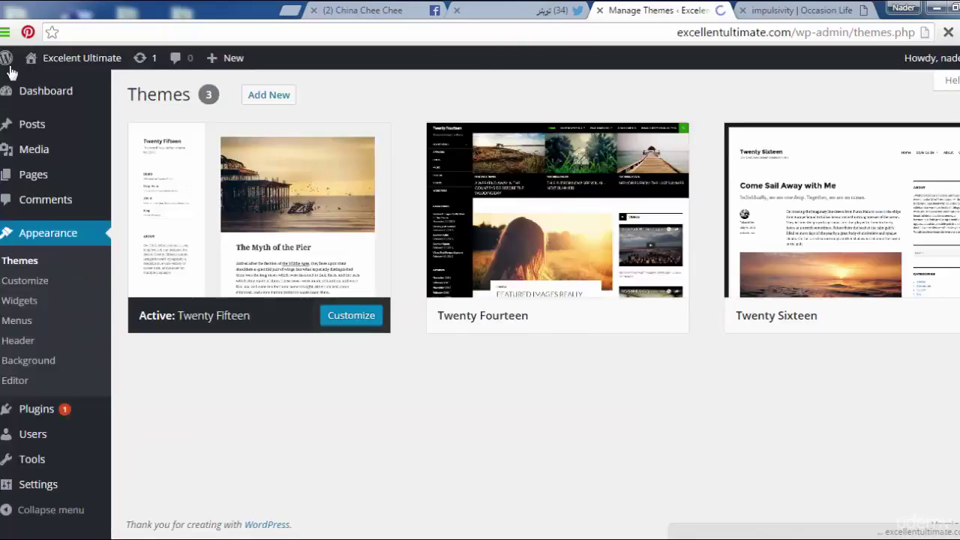
{"action": "mouse_move", "coordinate": [84, 60]}
{"action": "left_click", "coordinate": [55, 88]}
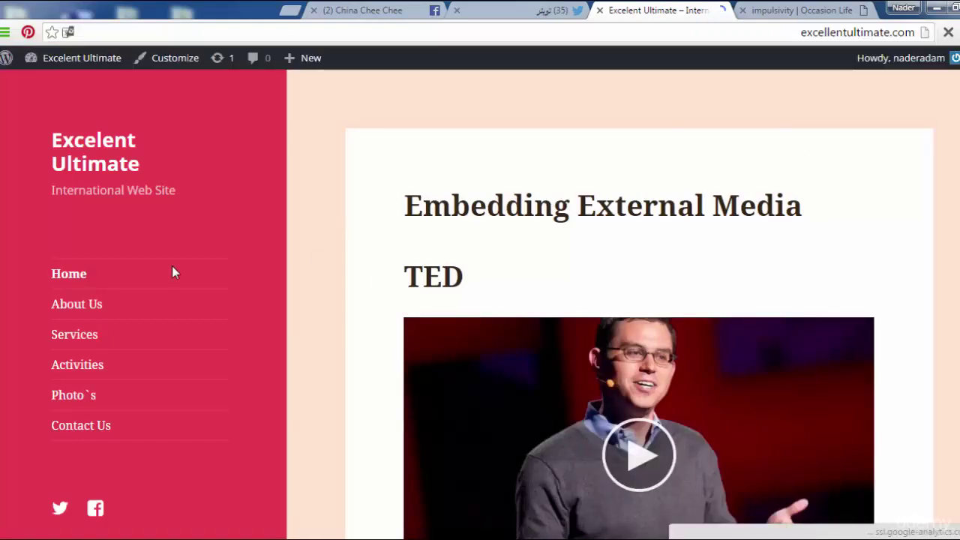
{"action": "left_click", "coordinate": [75, 276]}
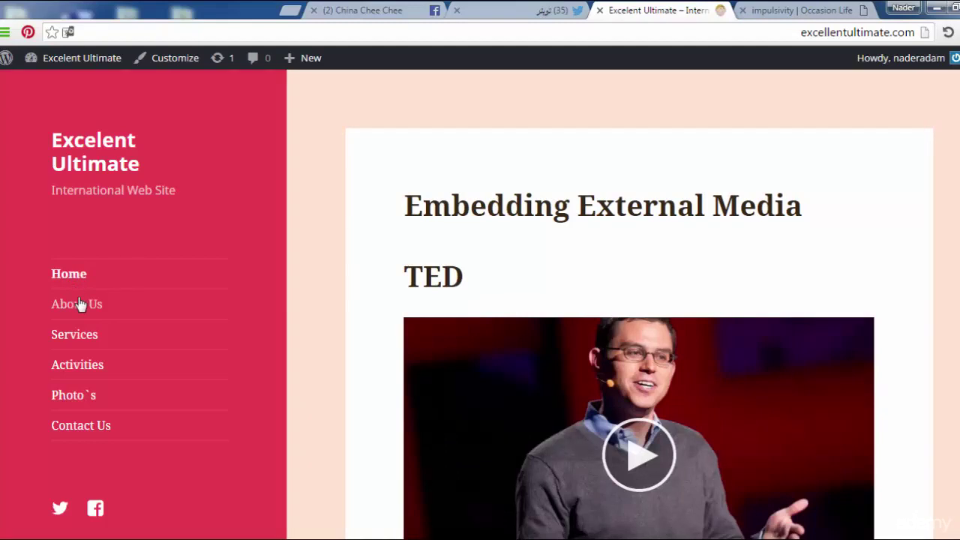
{"action": "left_click", "coordinate": [83, 308]}
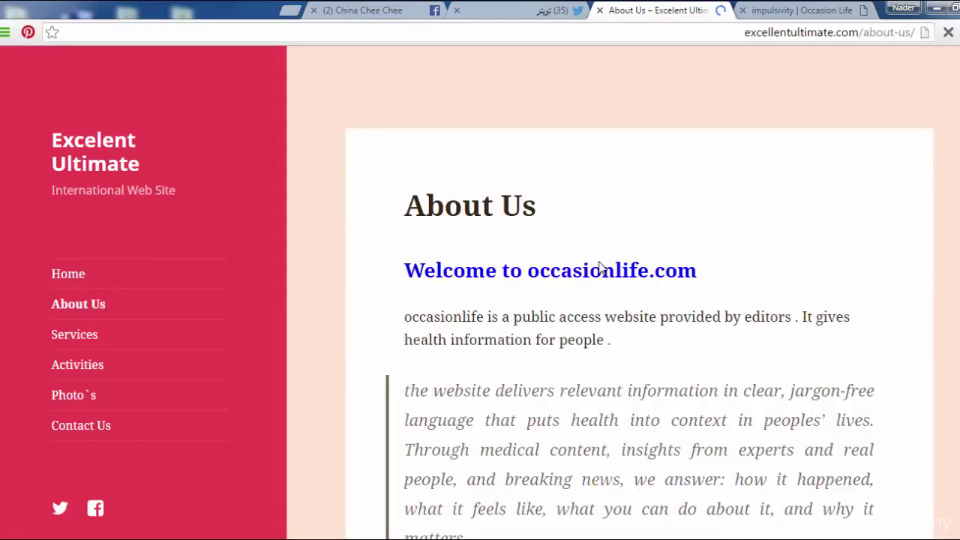
{"action": "scroll", "coordinate": [763, 308], "scroll_direction": "down", "scroll_amount": 12}
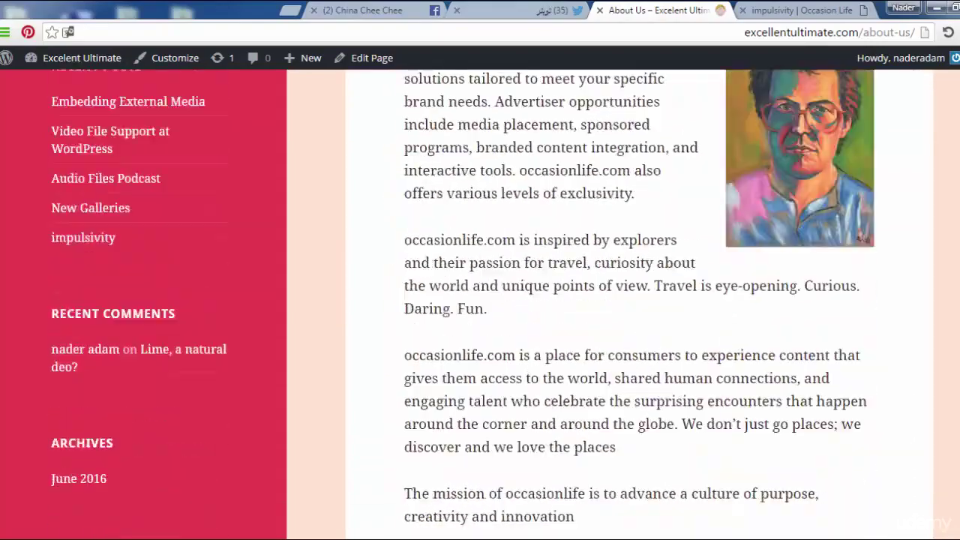
{"action": "scroll", "coordinate": [637, 300], "scroll_direction": "up", "scroll_amount": 8}
{"action": "scroll", "coordinate": [637, 300], "scroll_direction": "down", "scroll_amount": 12}
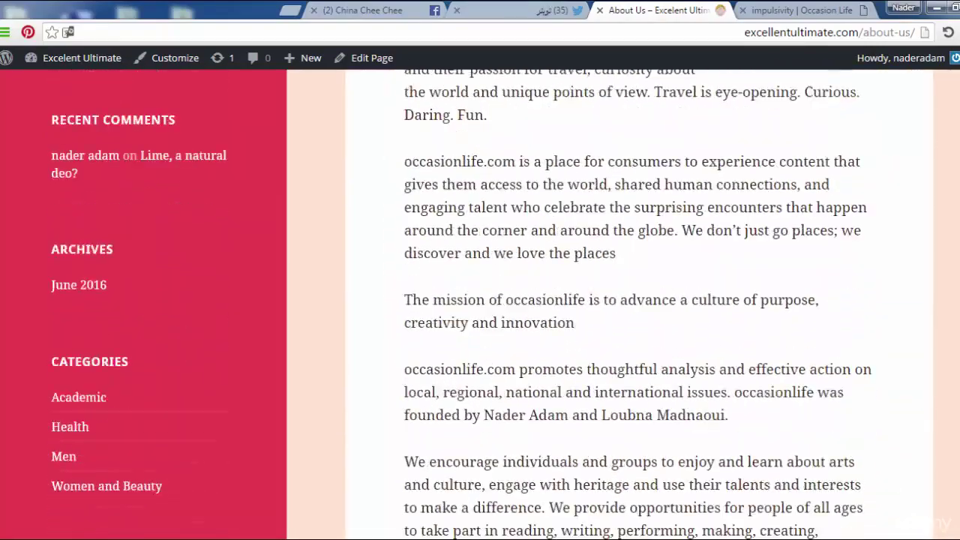
{"action": "scroll", "coordinate": [908, 148], "scroll_direction": "up", "scroll_amount": 15}
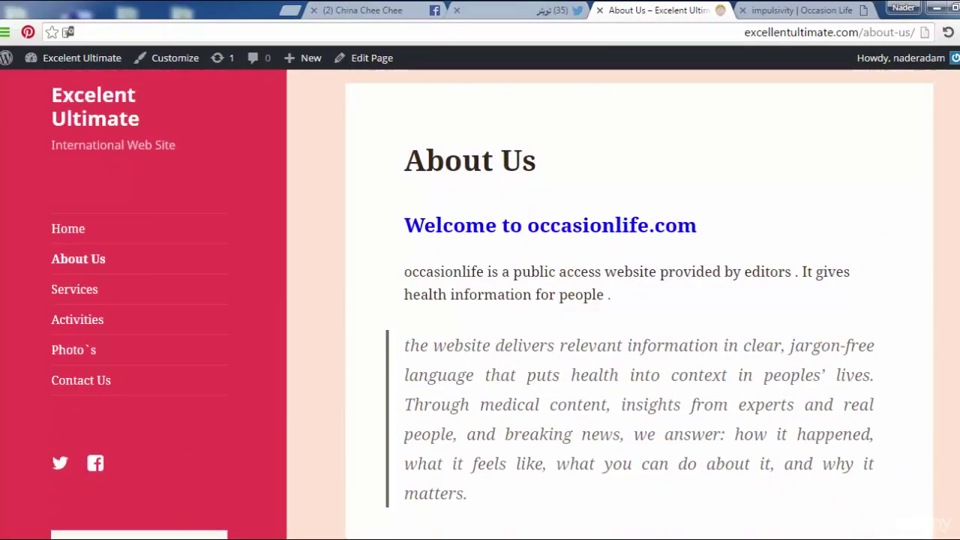
{"action": "left_click", "coordinate": [96, 328]}
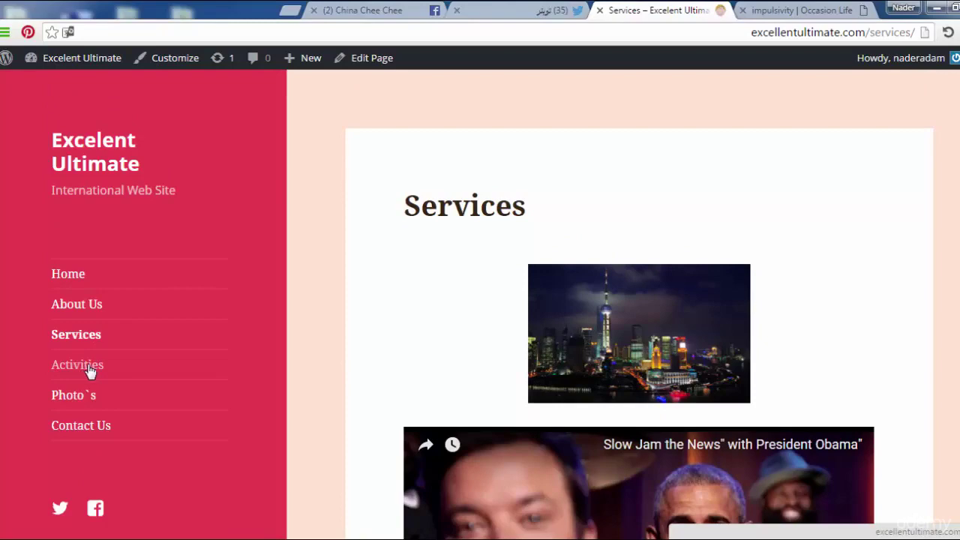
{"action": "scroll", "coordinate": [830, 218], "scroll_direction": "down", "scroll_amount": 10}
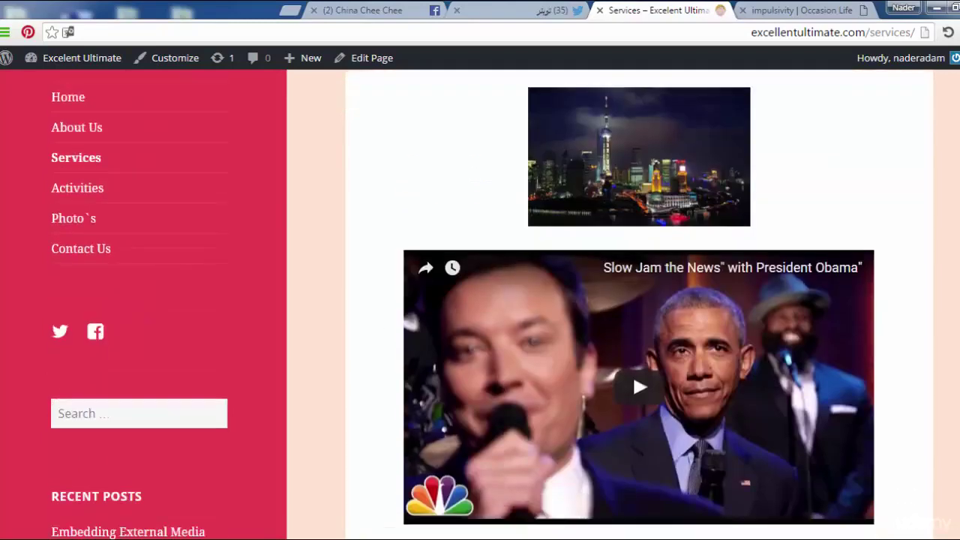
{"action": "scroll", "coordinate": [632, 188], "scroll_direction": "down", "scroll_amount": 4}
{"action": "scroll", "coordinate": [632, 187], "scroll_direction": "up", "scroll_amount": 10}
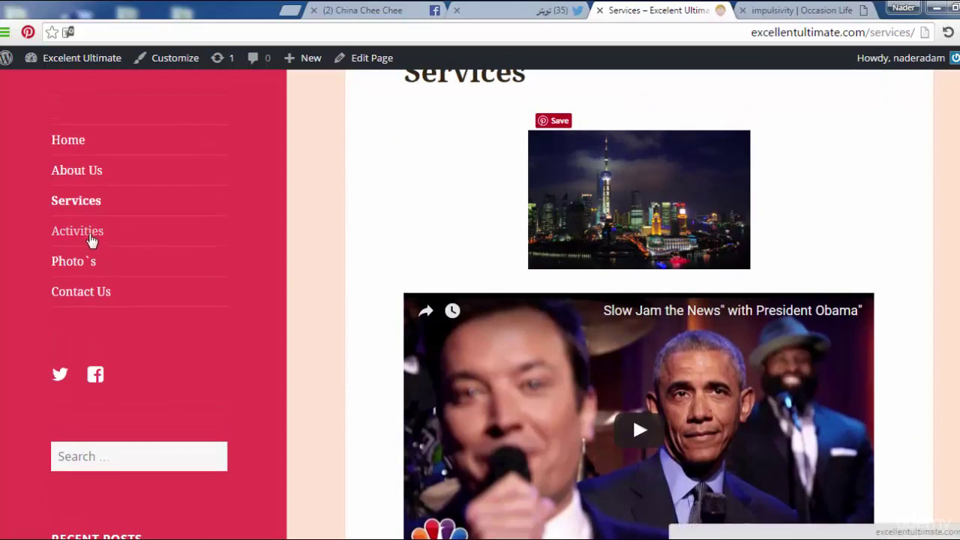
{"action": "left_click", "coordinate": [90, 239]}
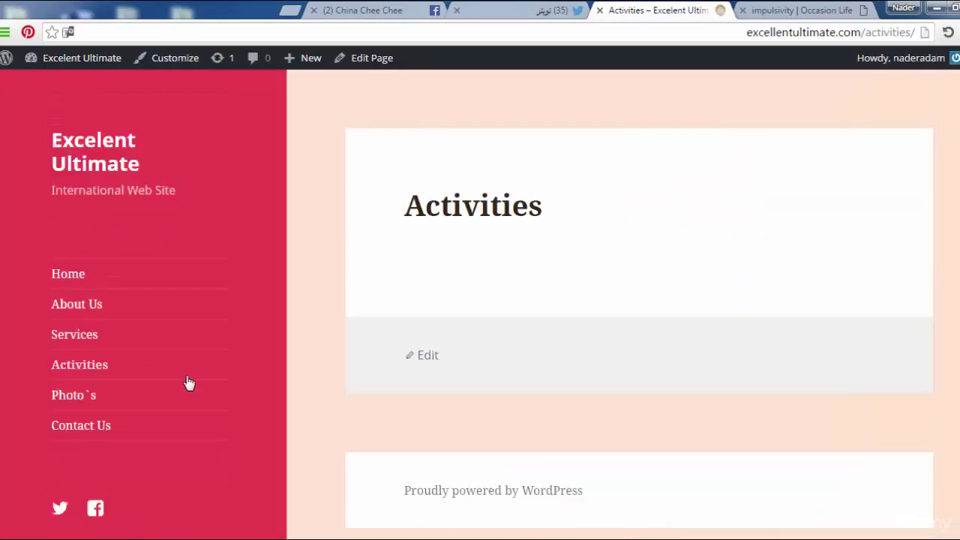
{"action": "left_click", "coordinate": [78, 403]}
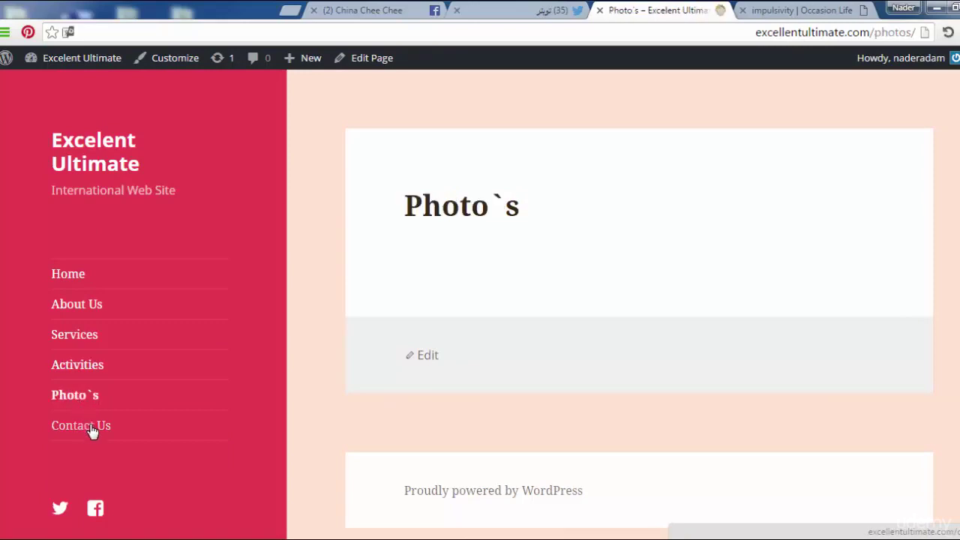
{"action": "left_click", "coordinate": [90, 427]}
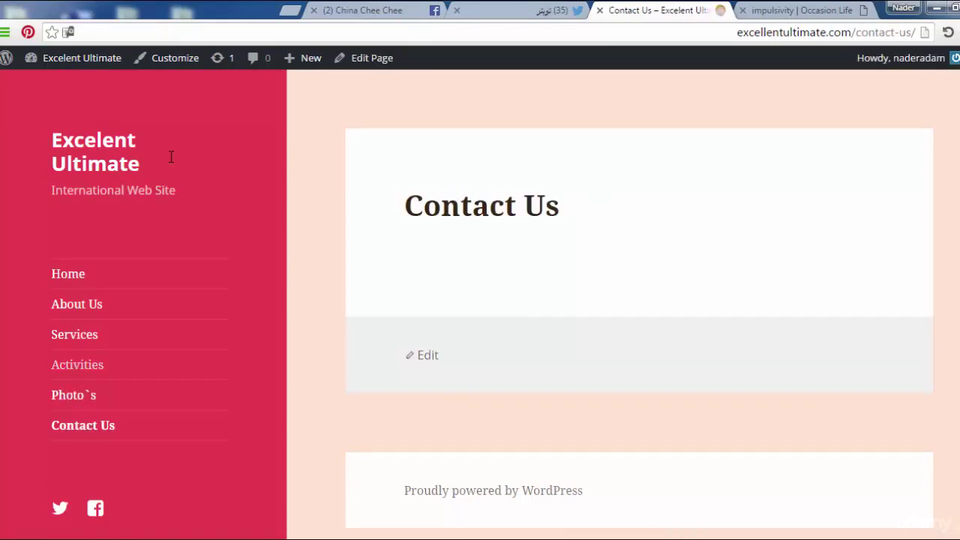
{"action": "left_click", "coordinate": [120, 146]}
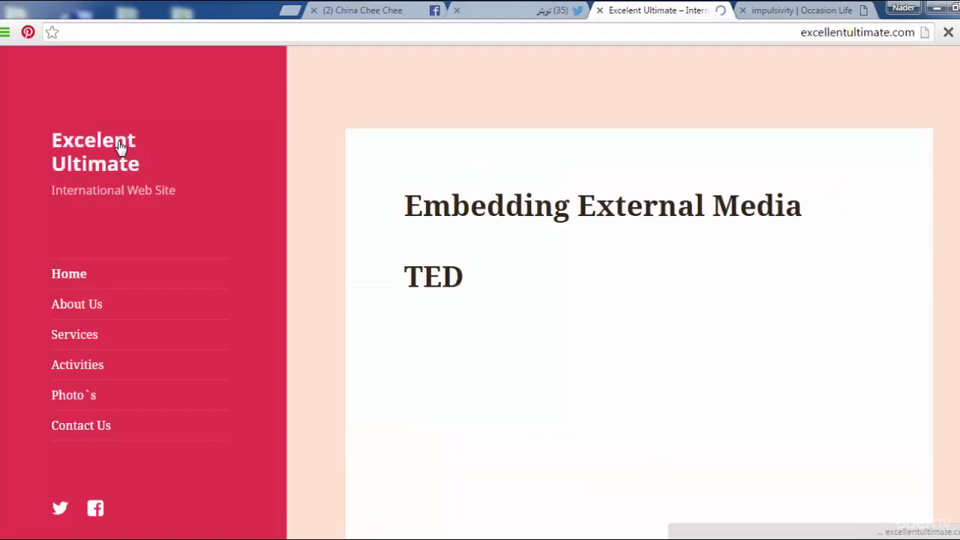